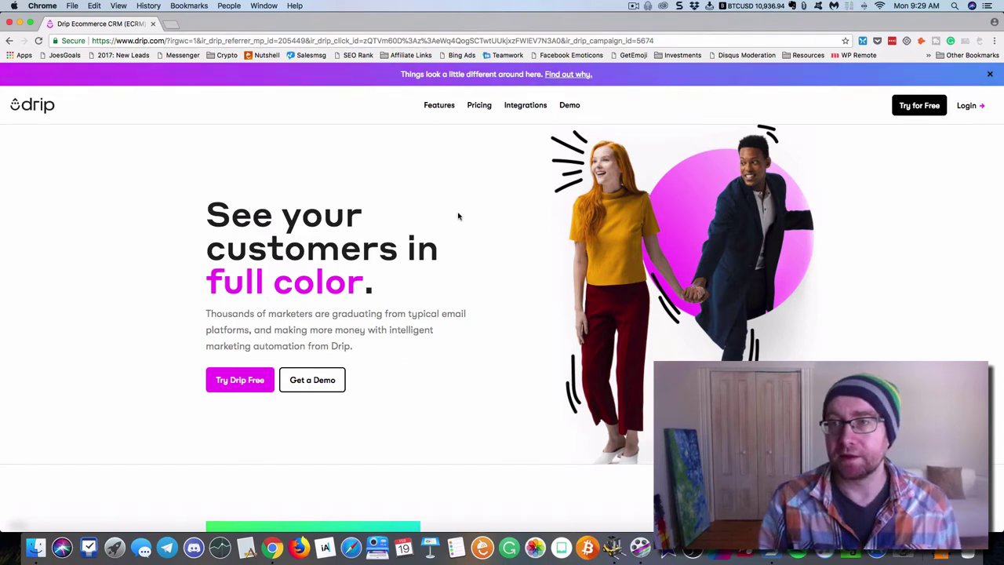
Start a free Drip trial with first and last name, company website, email and password
click(243, 380)
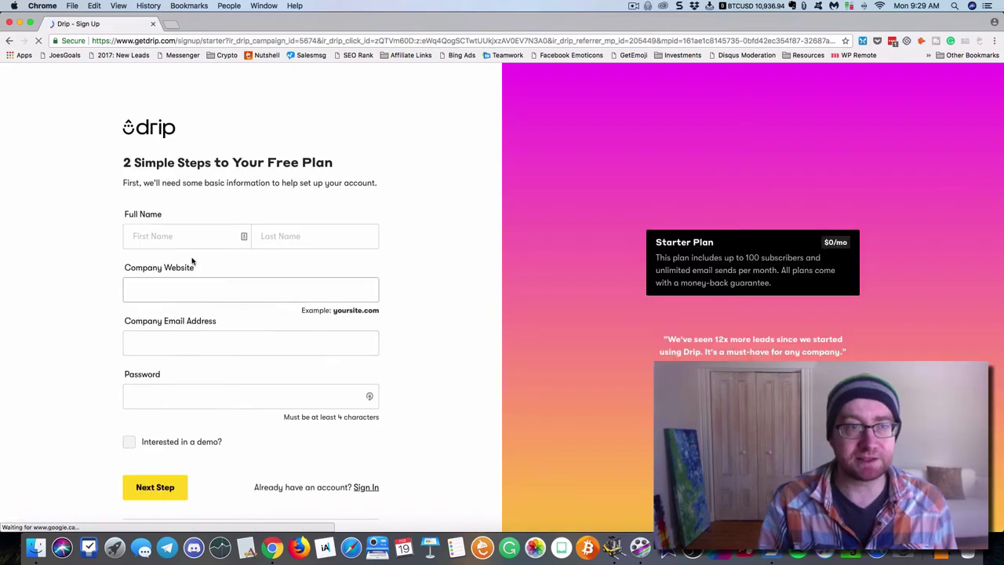
click(186, 235)
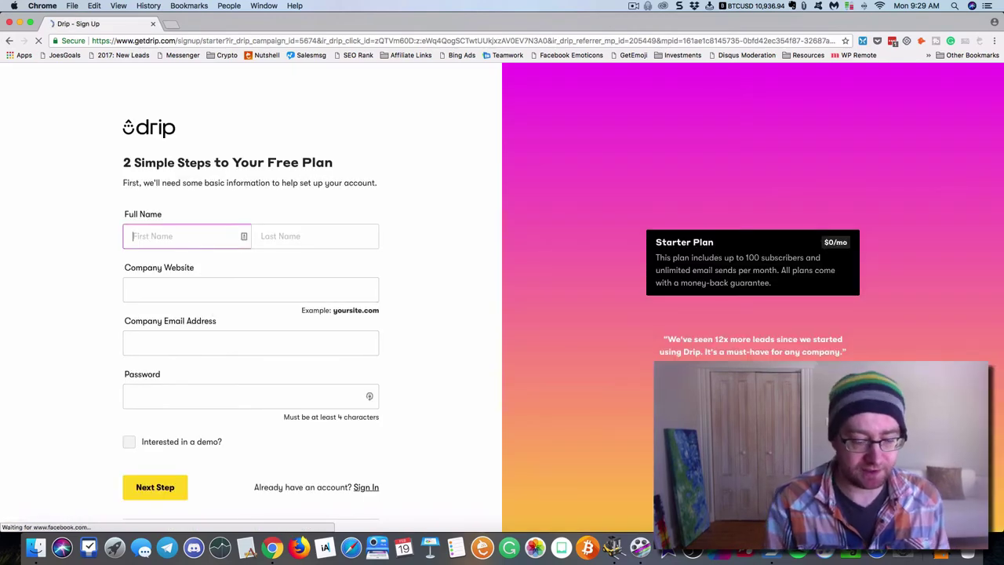
text(Andrew)
key(Tab)
text(Murr)
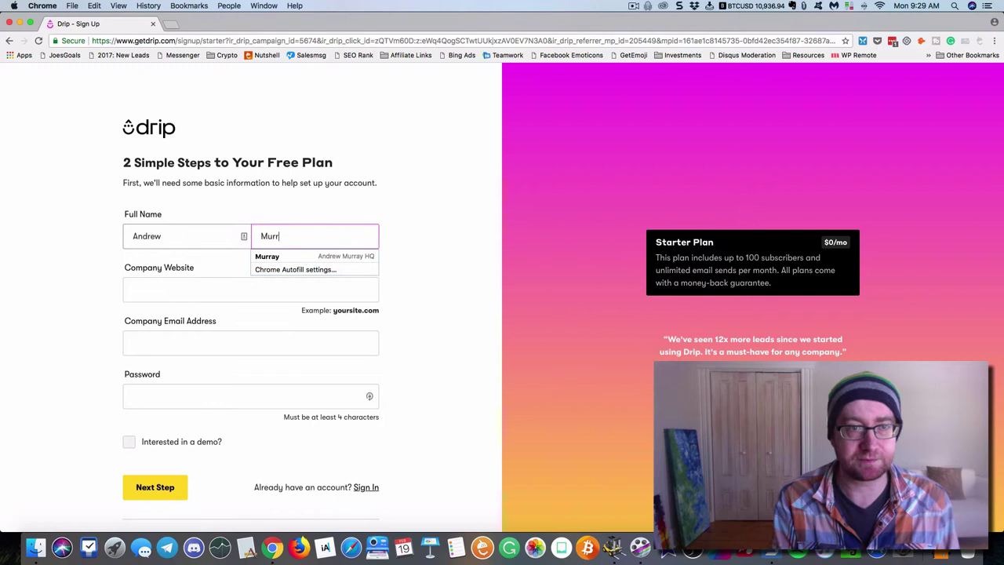
text(ay)
key(Tab)
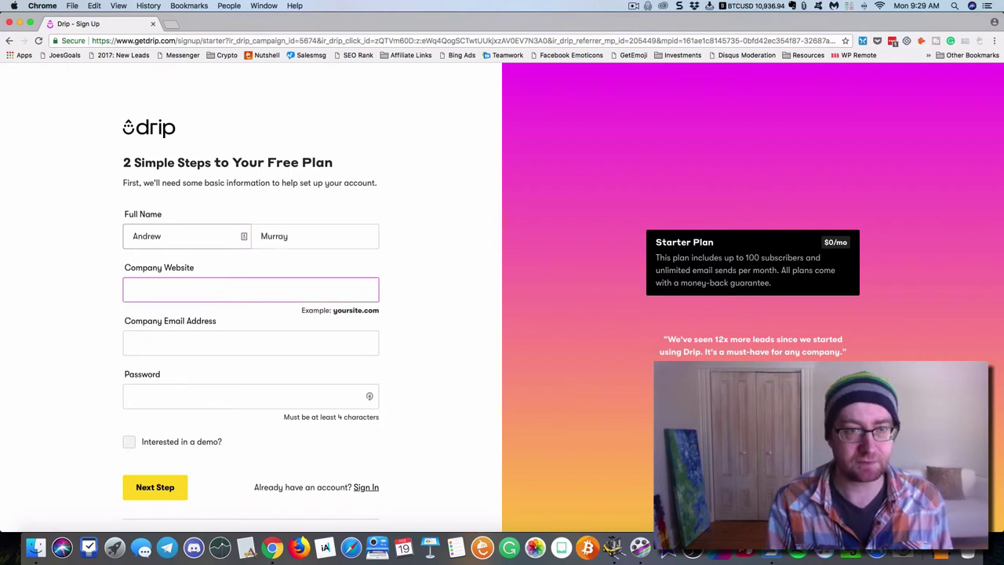
text(andrewmu)
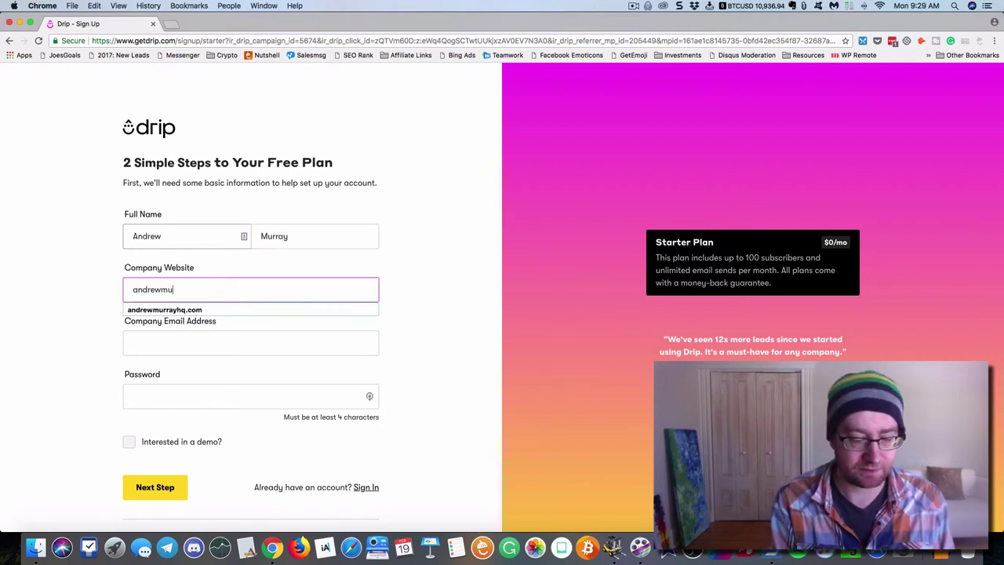
text(rrayhq.com)
key(Tab)
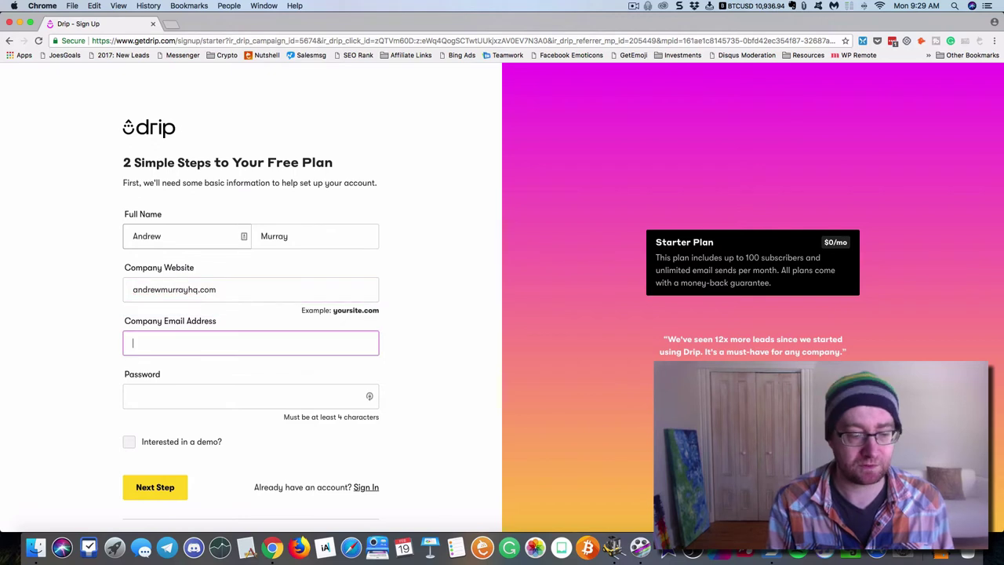
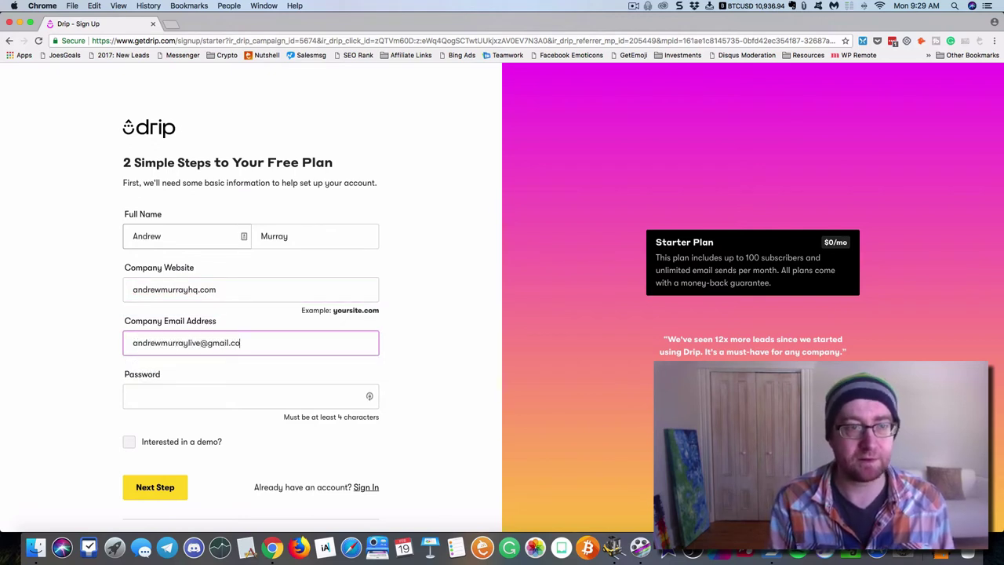
key(Tab)
text(a•••••••)
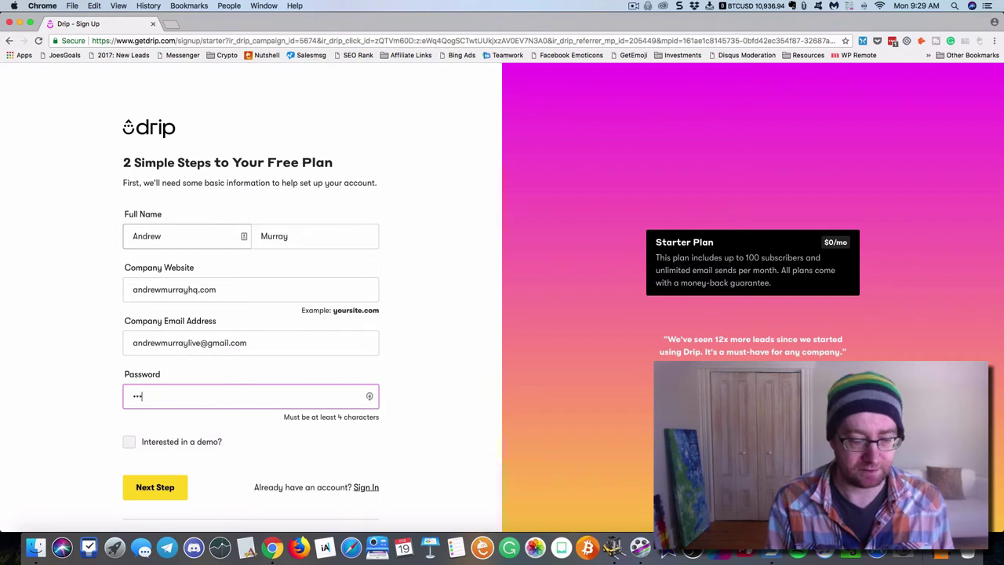
click(174, 488)
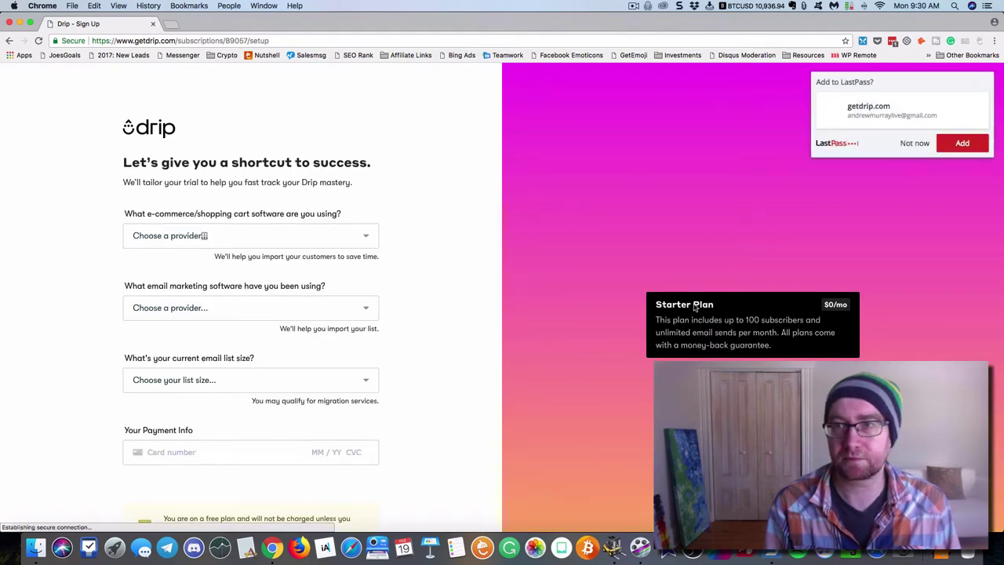
Save the login to the password manager and choose Other as the shopping cart software
click(952, 148)
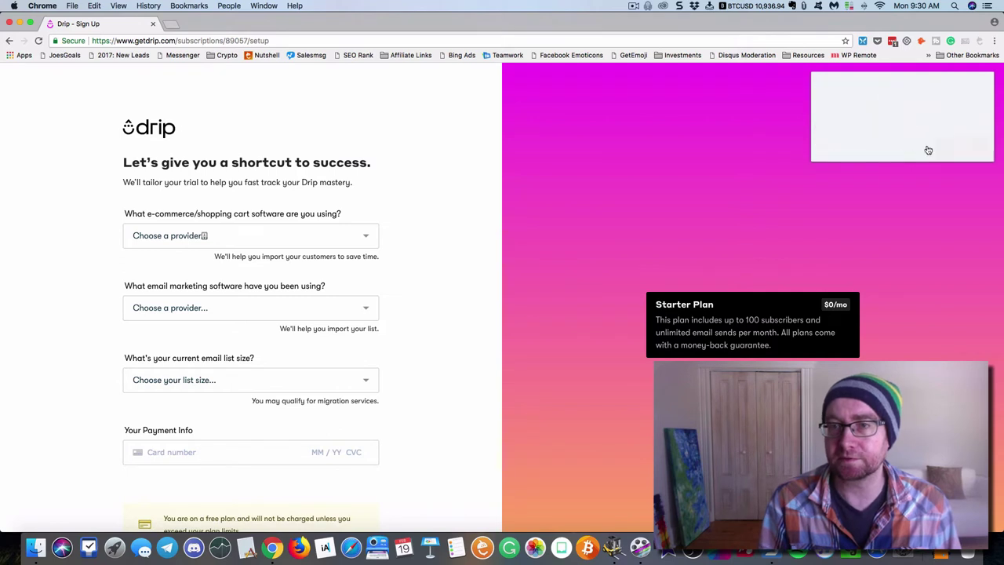
click(242, 233)
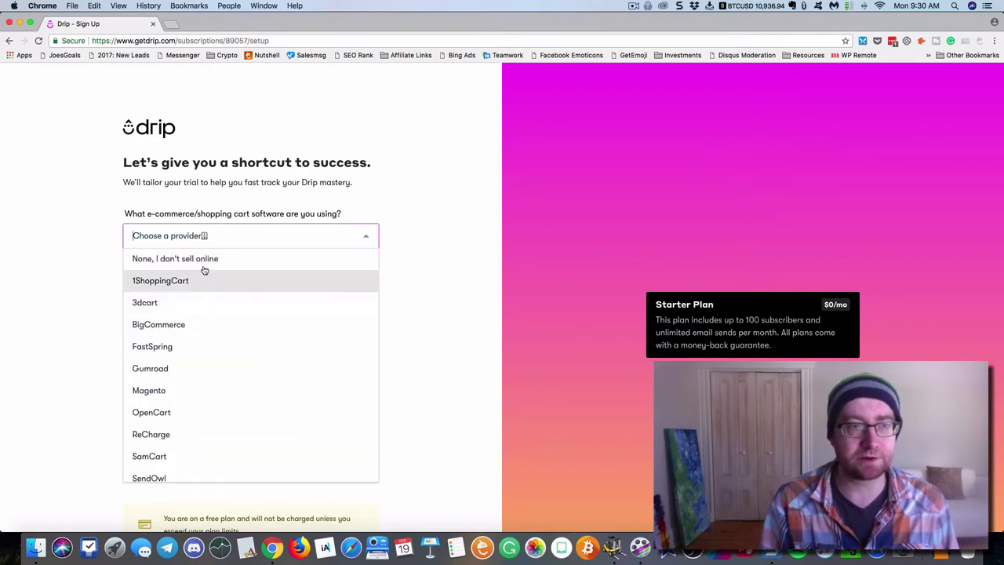
text(a)
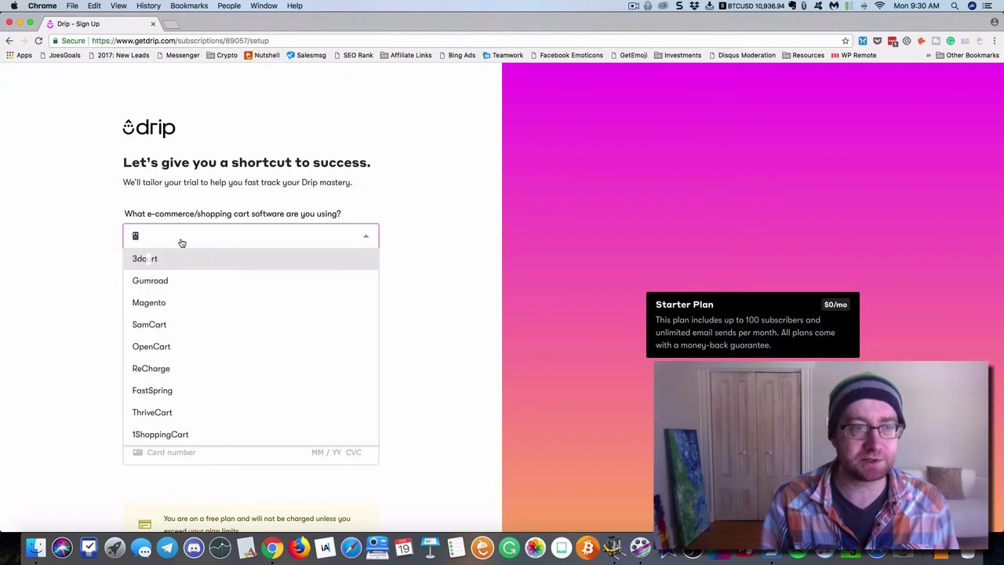
click(179, 244)
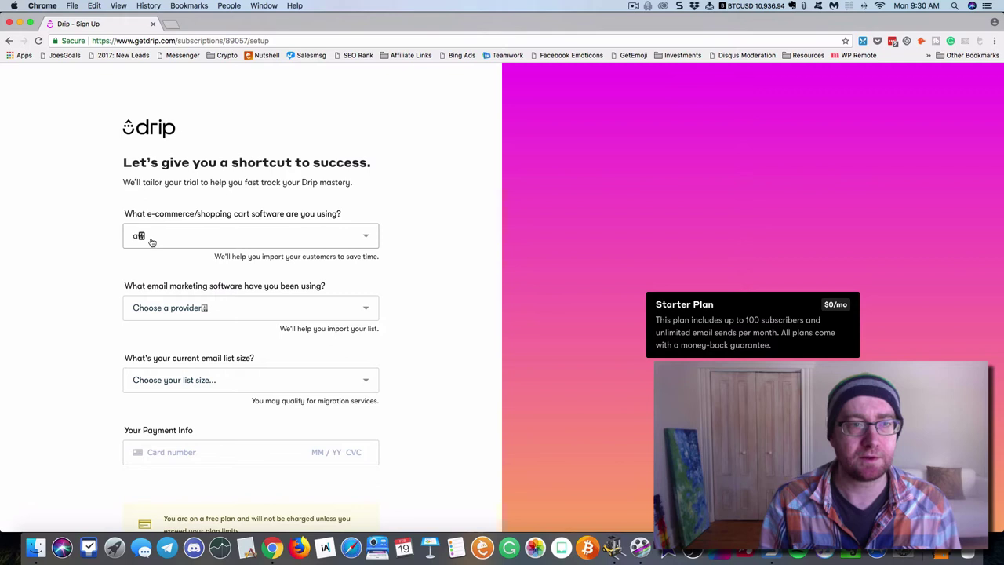
key(BackSpace)
click(368, 242)
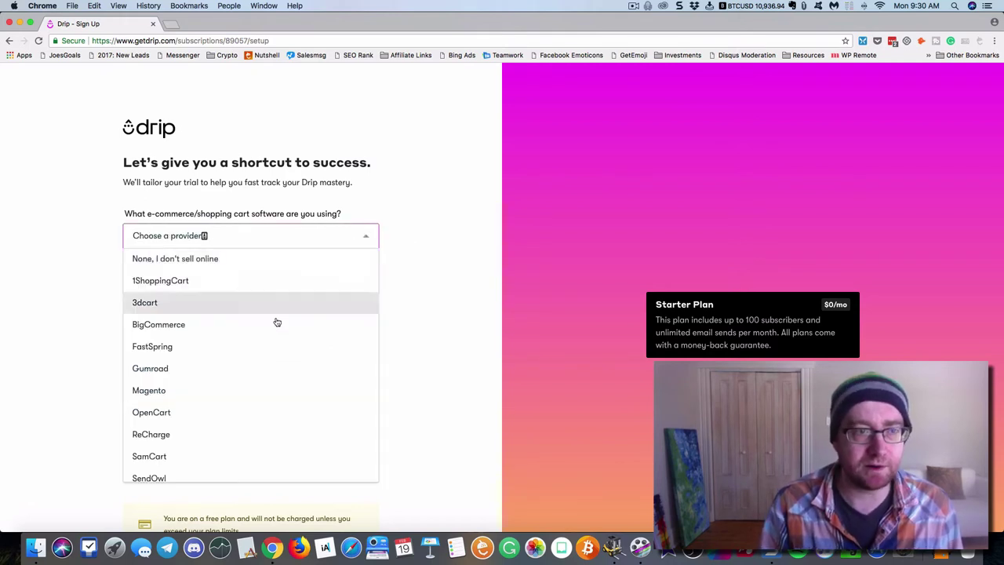
scroll(275, 327, down, 5)
scroll(271, 325, down, 4)
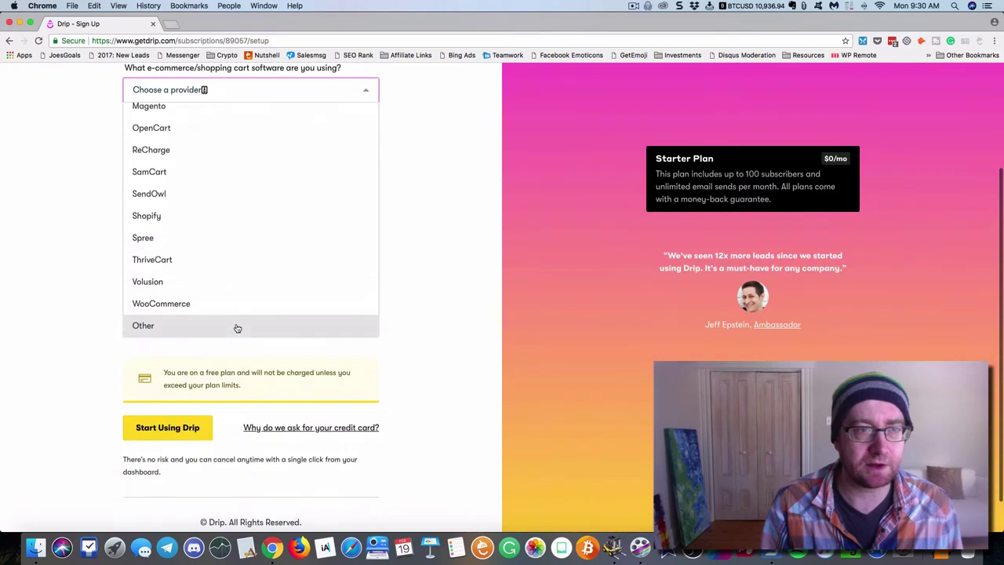
click(235, 327)
scroll(340, 321, up, 3)
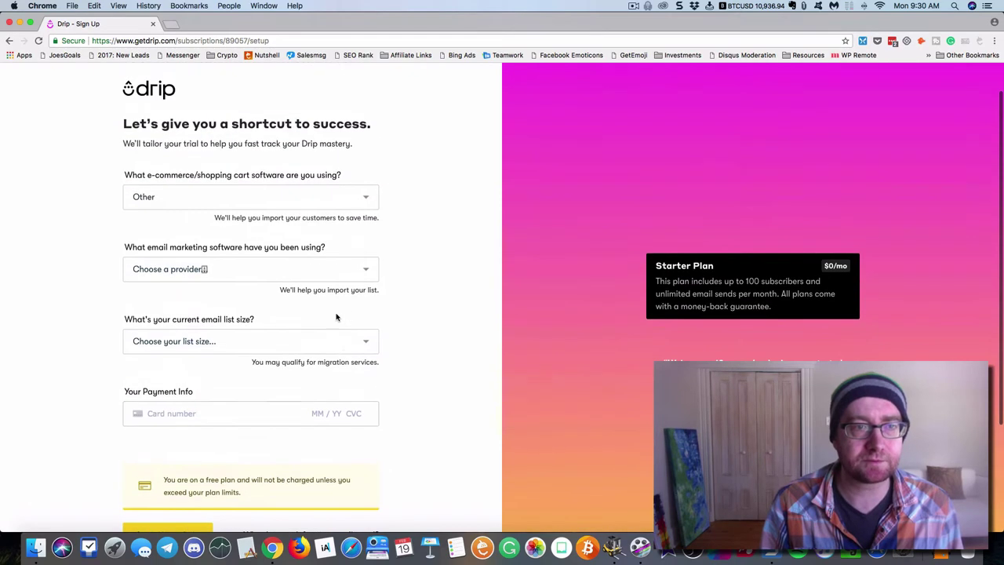
Set the previous email software to Aweber and the list size to 10K - 50K
click(366, 272)
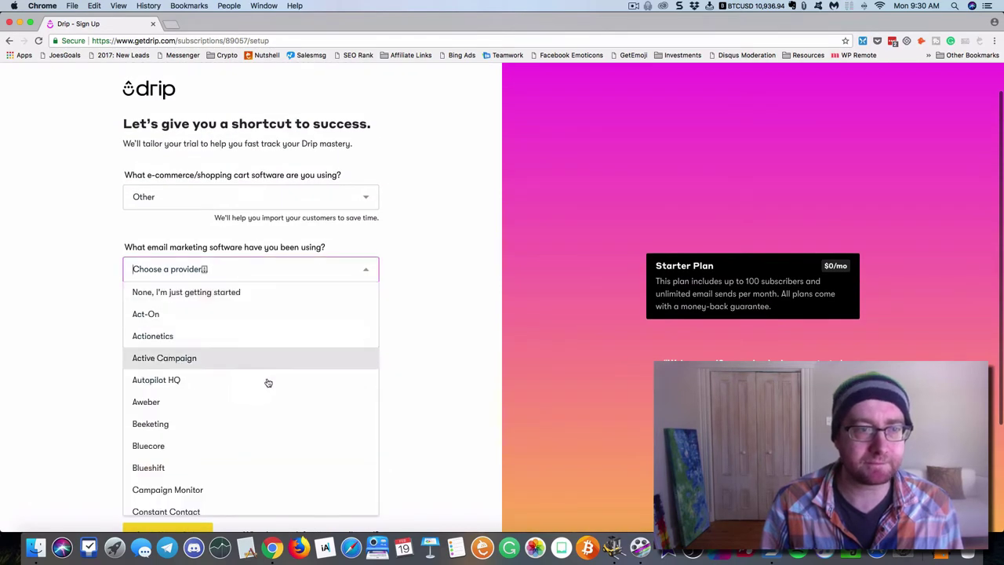
click(251, 401)
click(249, 345)
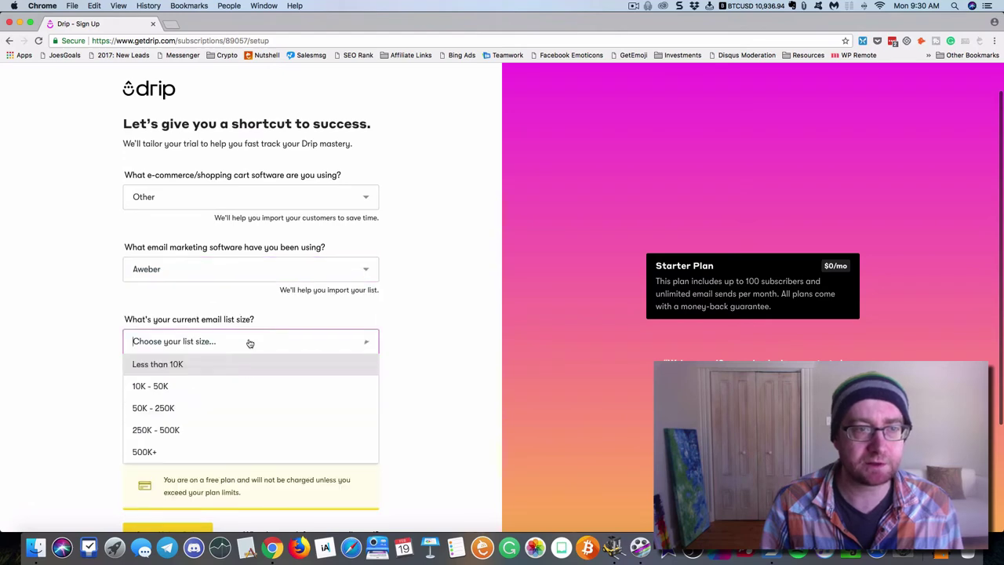
click(204, 391)
Enter the payment card details and submit the setup form
scroll(180, 376, down, 3)
click(205, 333)
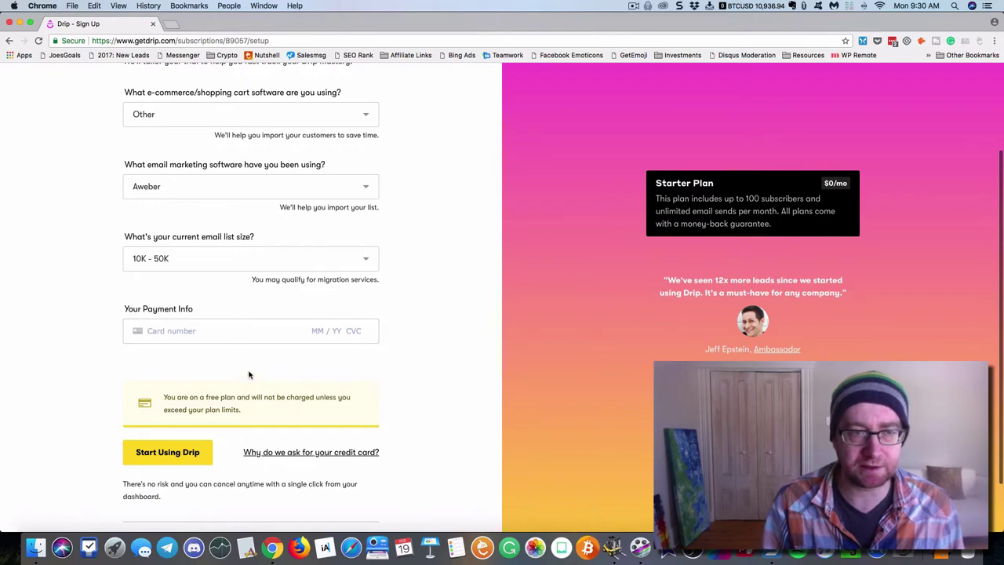
scroll(248, 372, down, 1)
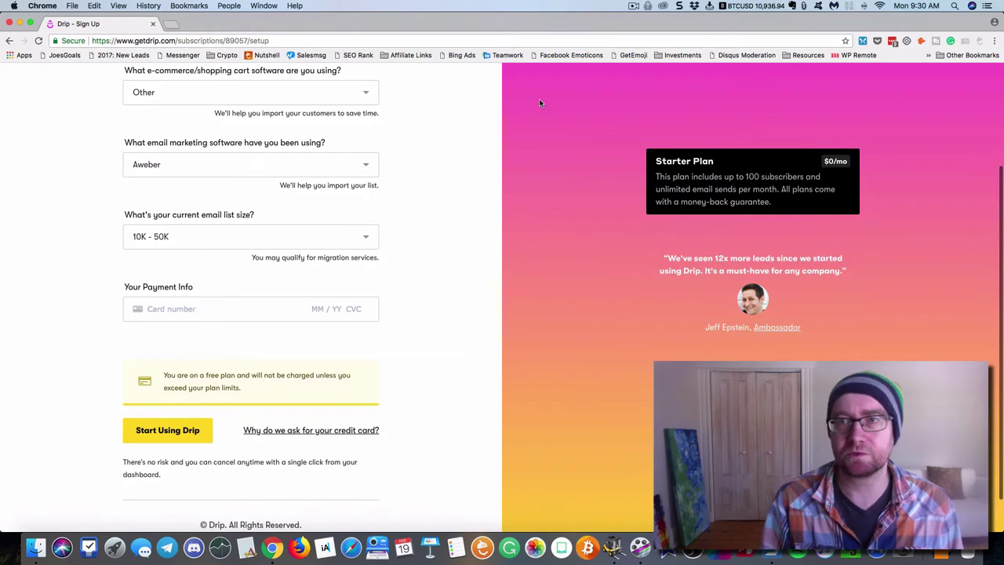
click(192, 434)
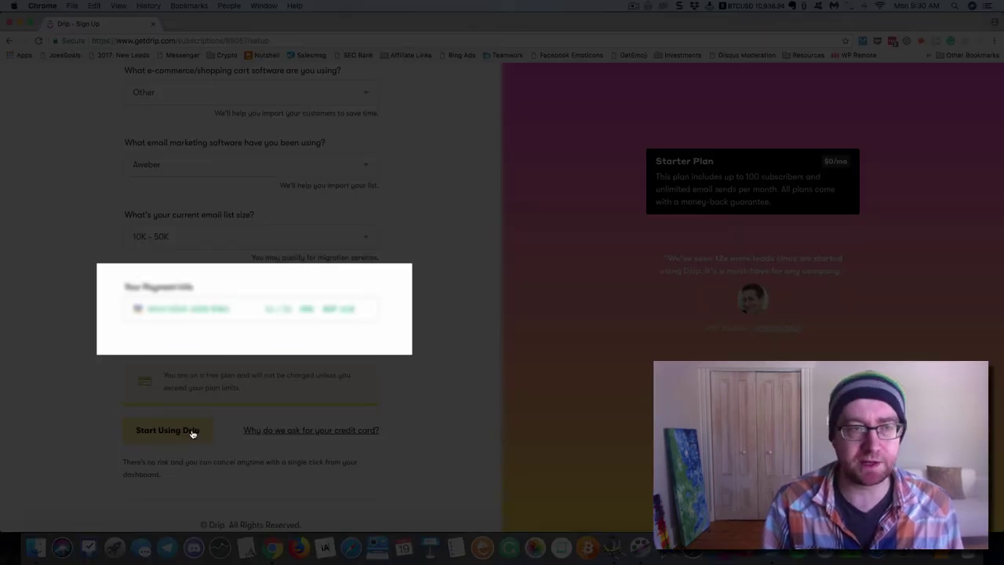
Confirm finishing setup to start using Drip
click(167, 431)
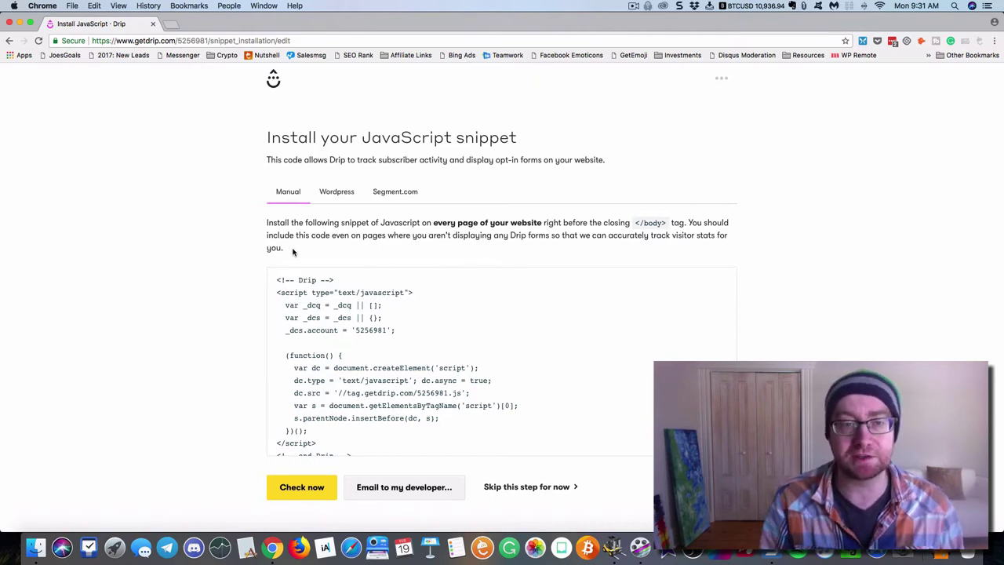
scroll(334, 333, down, 2)
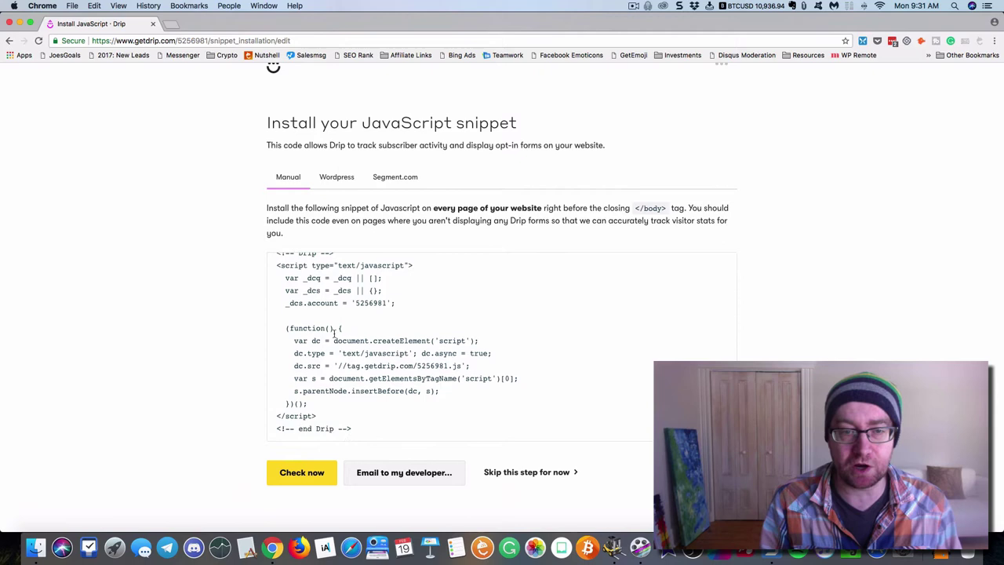
scroll(333, 333, up, 2)
Browse the Wordpress, Segment.com and Manual snippet instructions, then skip installation for now
click(336, 193)
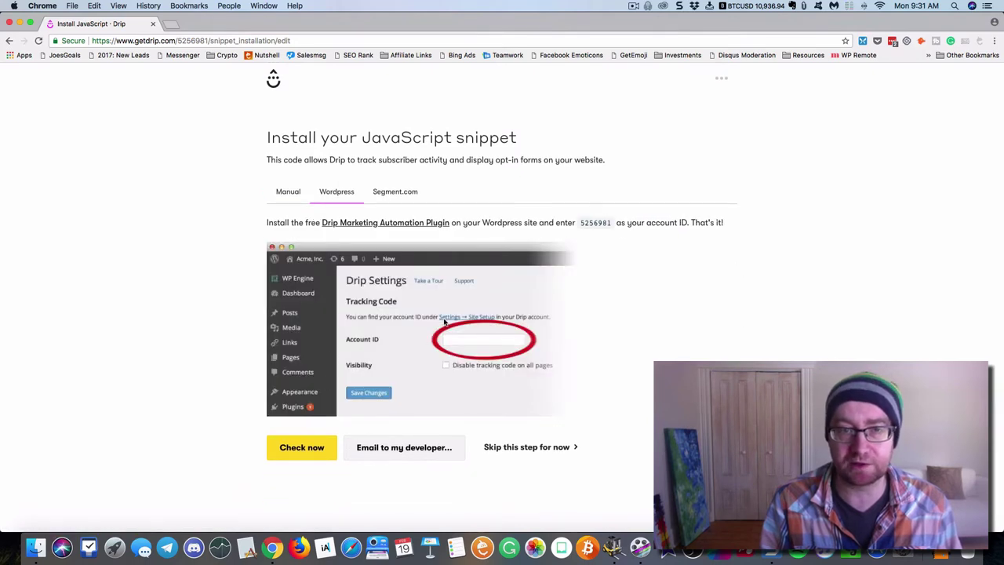
click(395, 196)
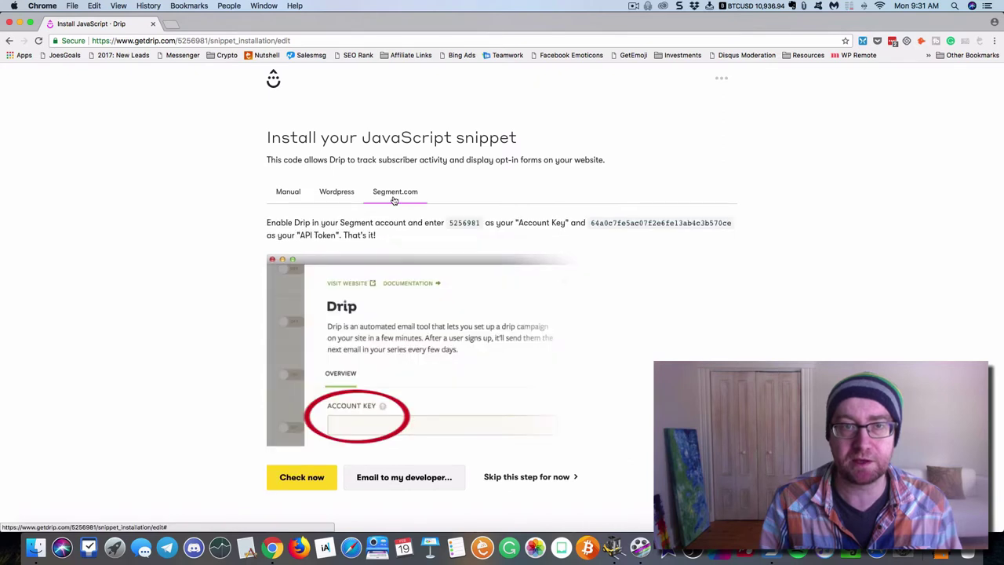
click(350, 197)
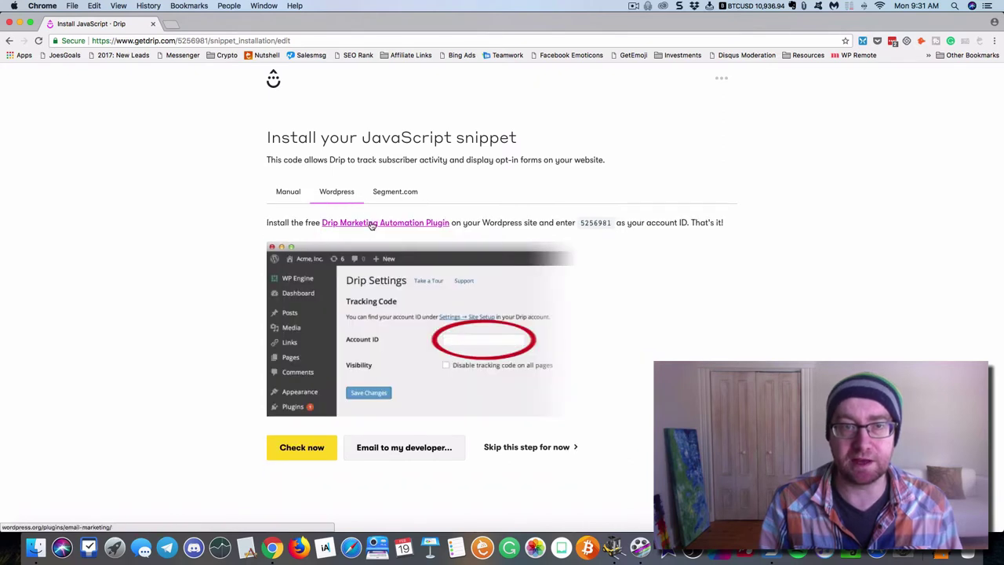
click(411, 202)
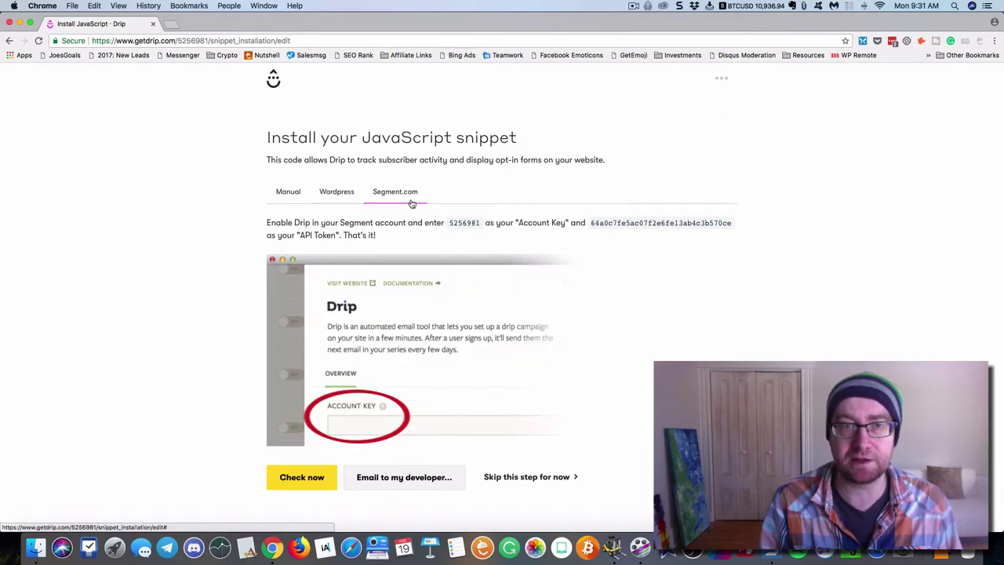
click(294, 196)
click(513, 486)
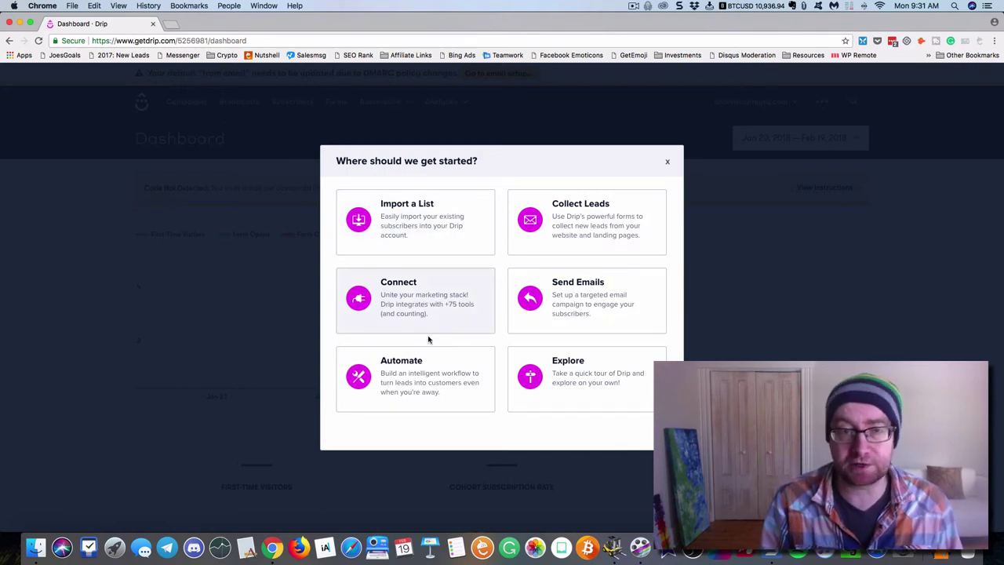
Dismiss the 'Where should we get started?' dialog and open the account list dropdown
click(667, 162)
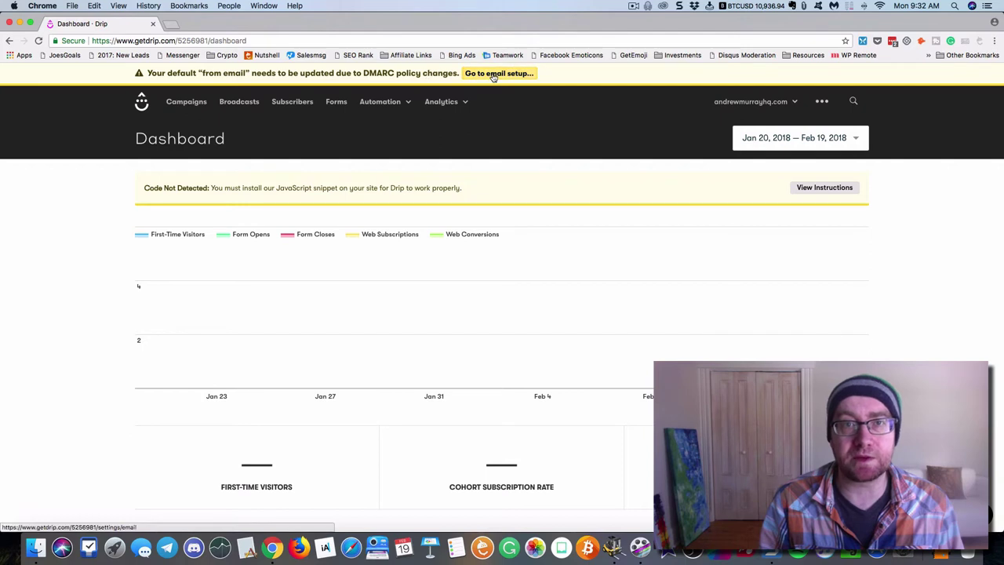
click(796, 102)
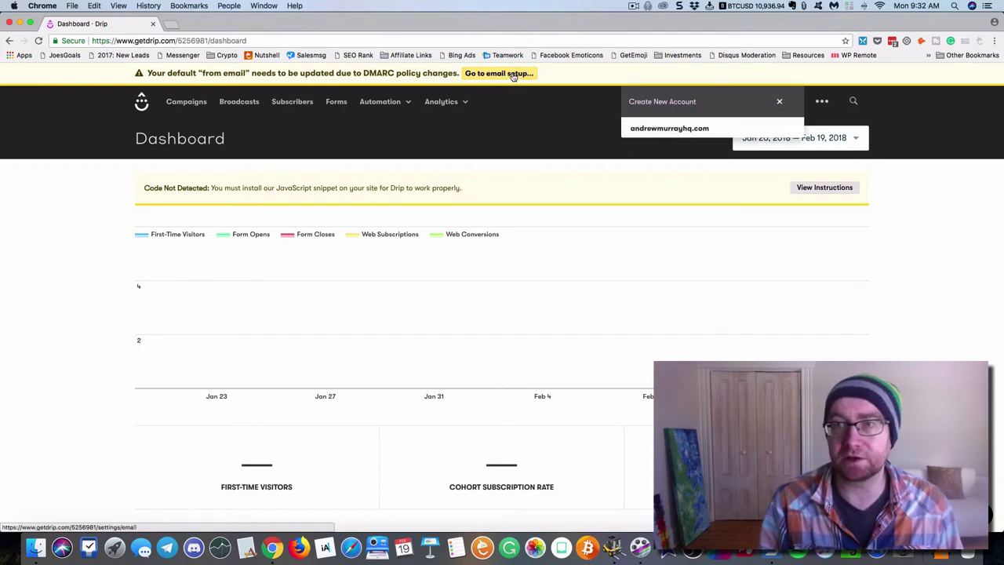
View the Wistia instructions under Integrations' Video category, then go to Account settings
click(821, 101)
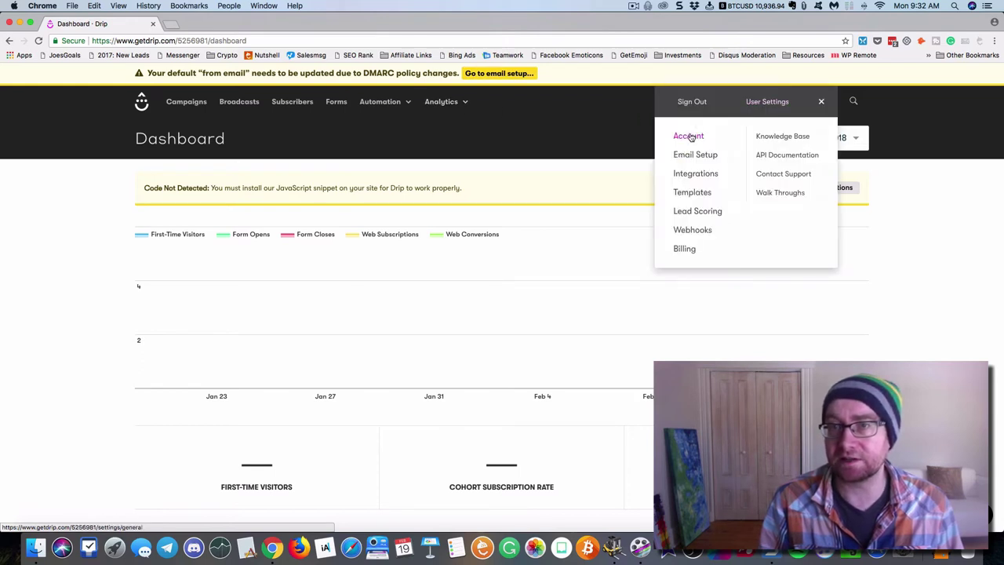
click(692, 174)
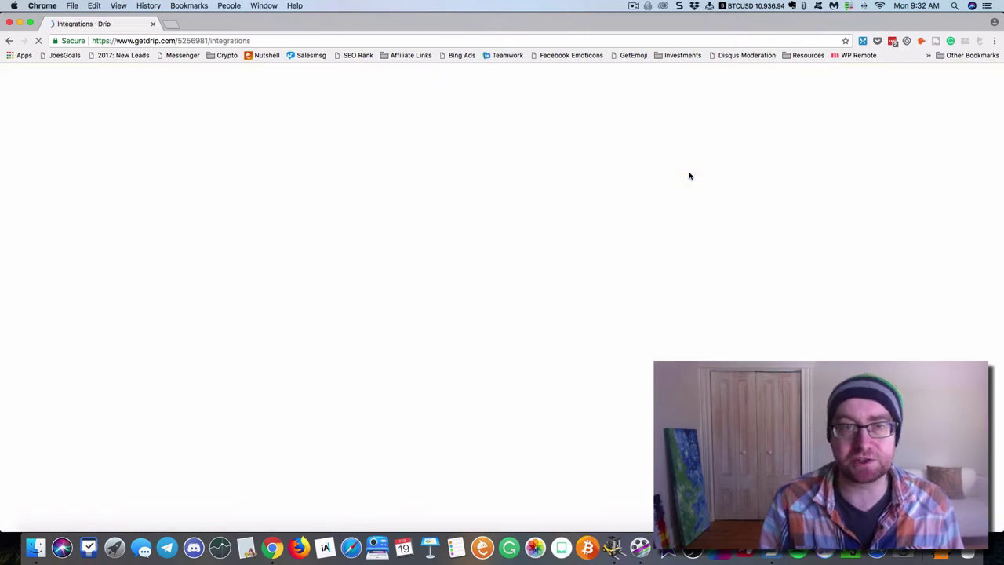
scroll(506, 212, down, 2)
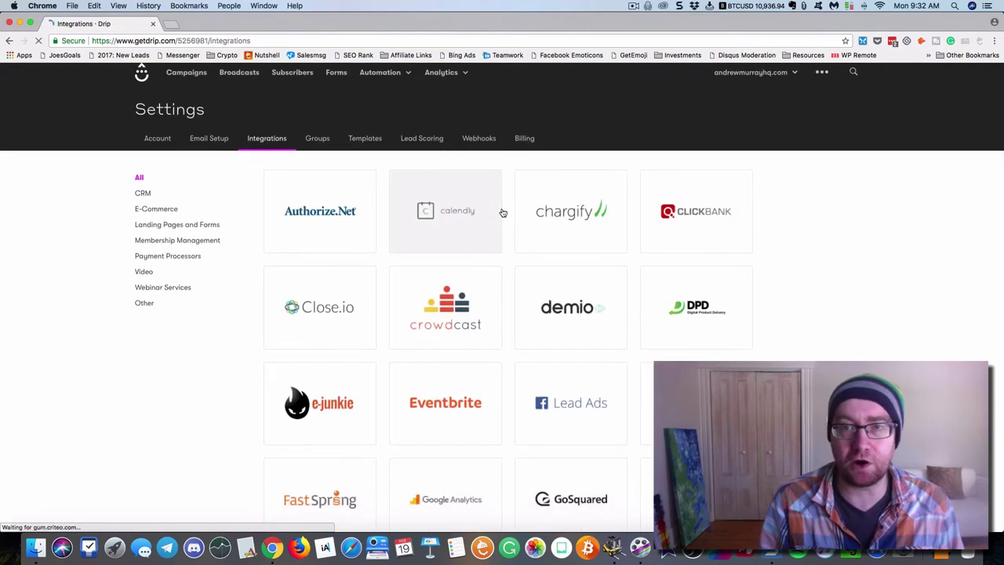
scroll(502, 213, down, 5)
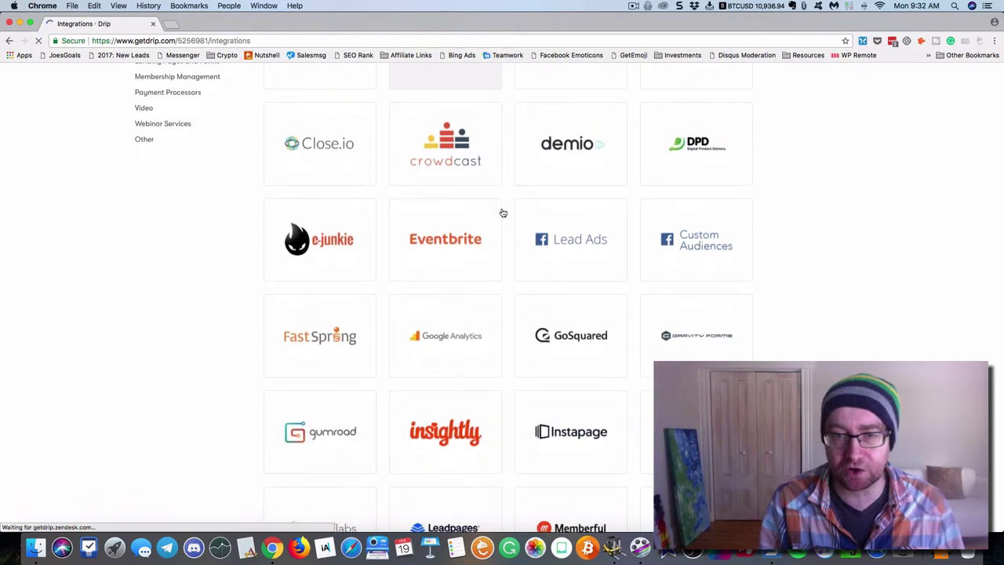
scroll(503, 212, up, 5)
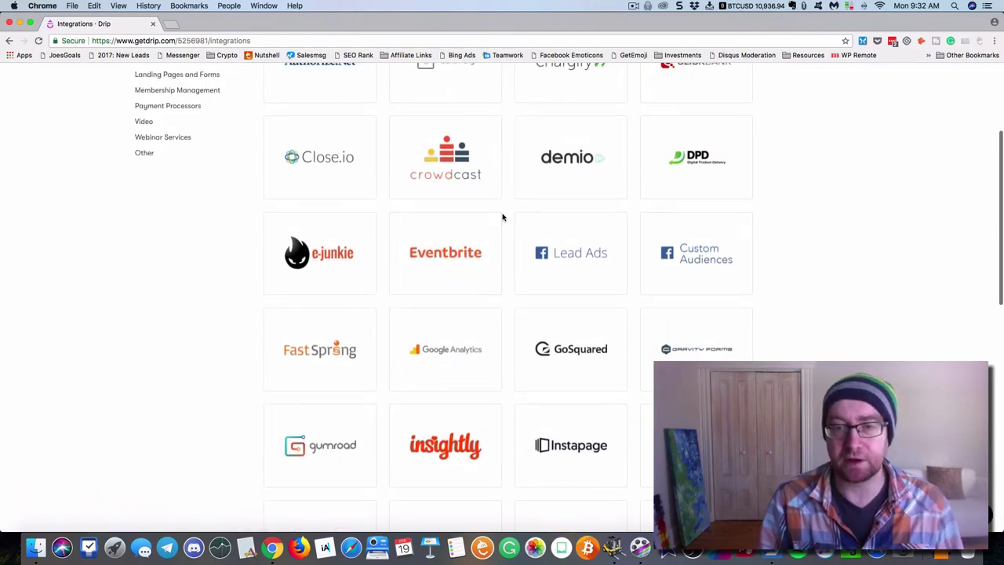
scroll(502, 219, up, 2)
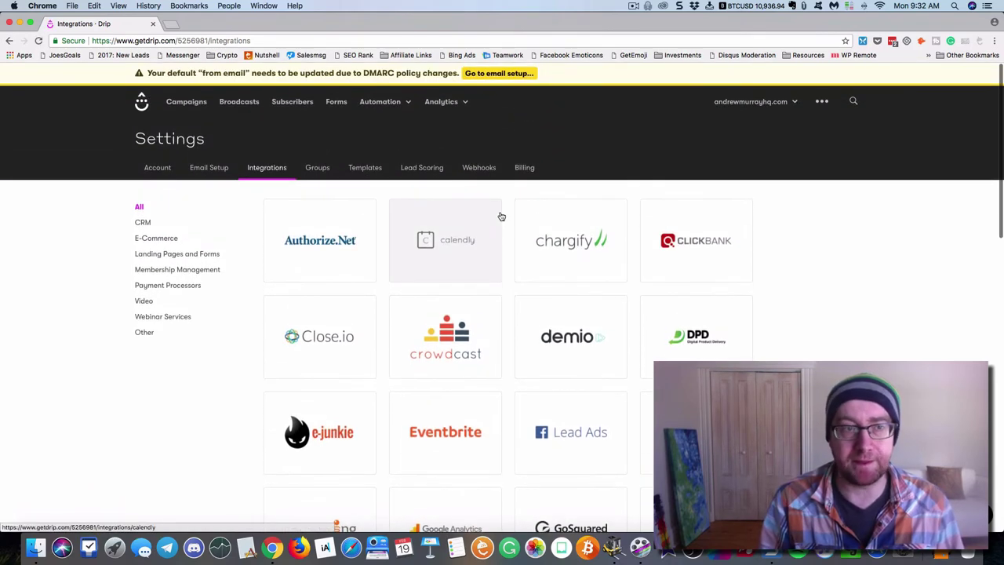
click(144, 307)
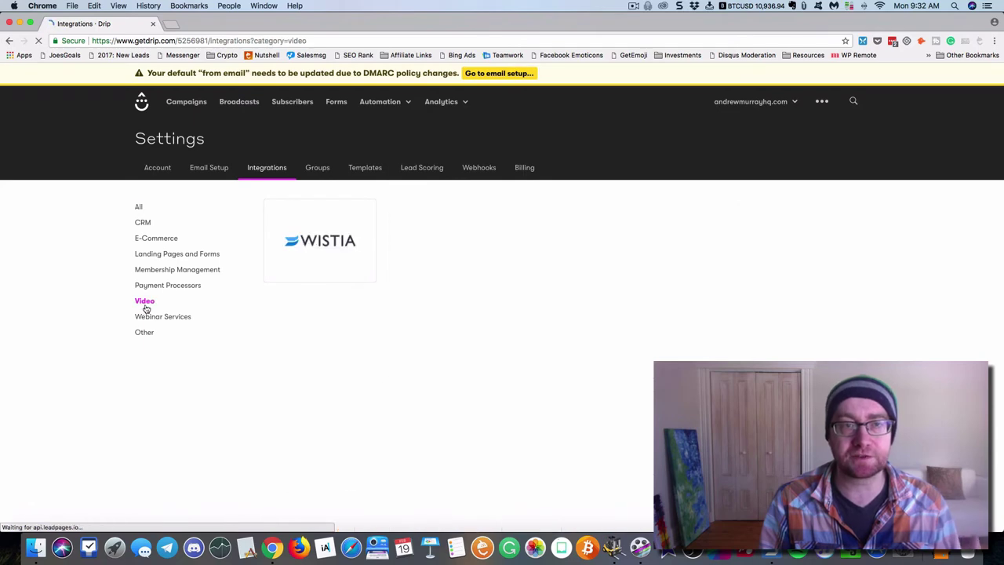
click(312, 243)
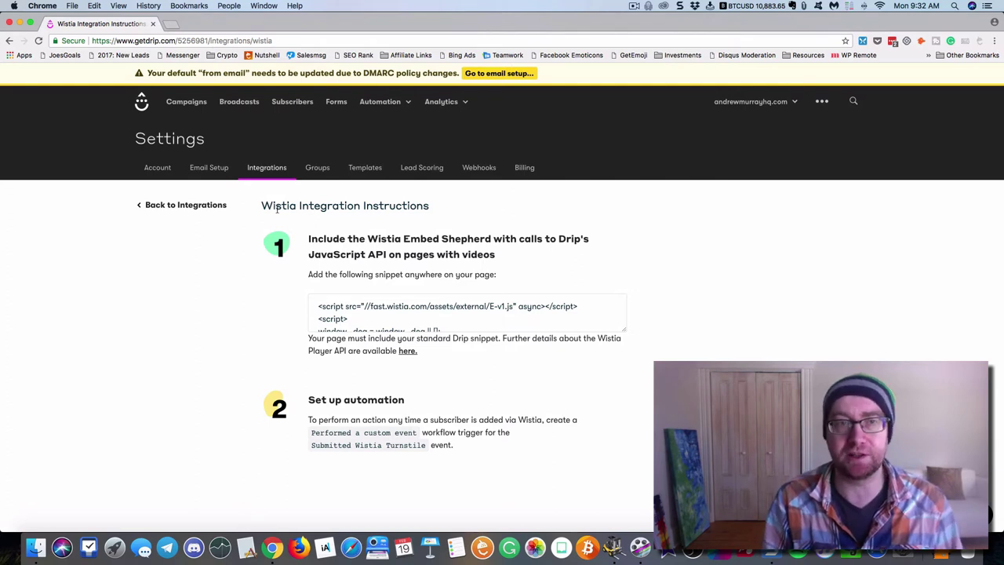
click(161, 169)
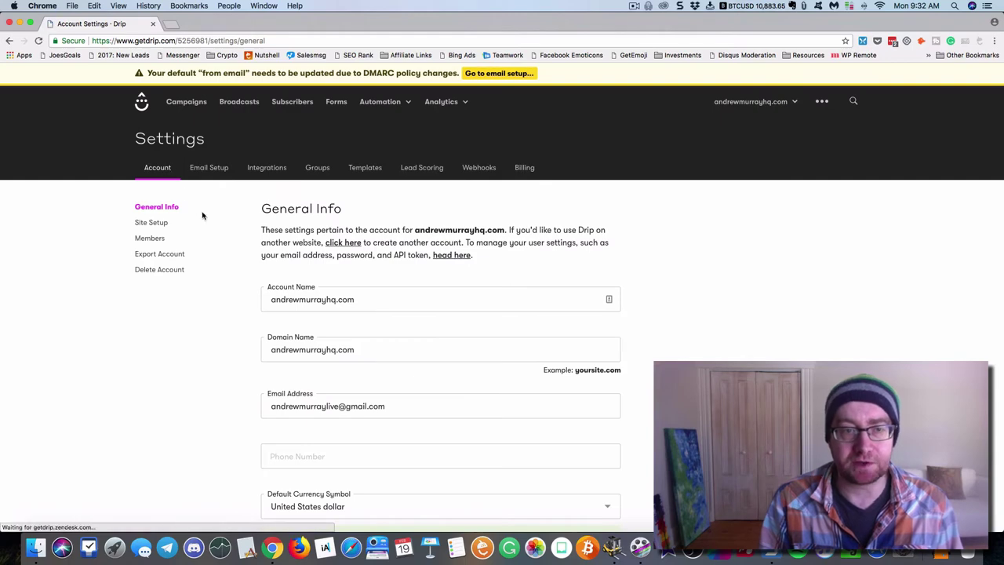
Review General Info and the Site Setup tracking code, then view the account's Members
scroll(201, 215, down, 5)
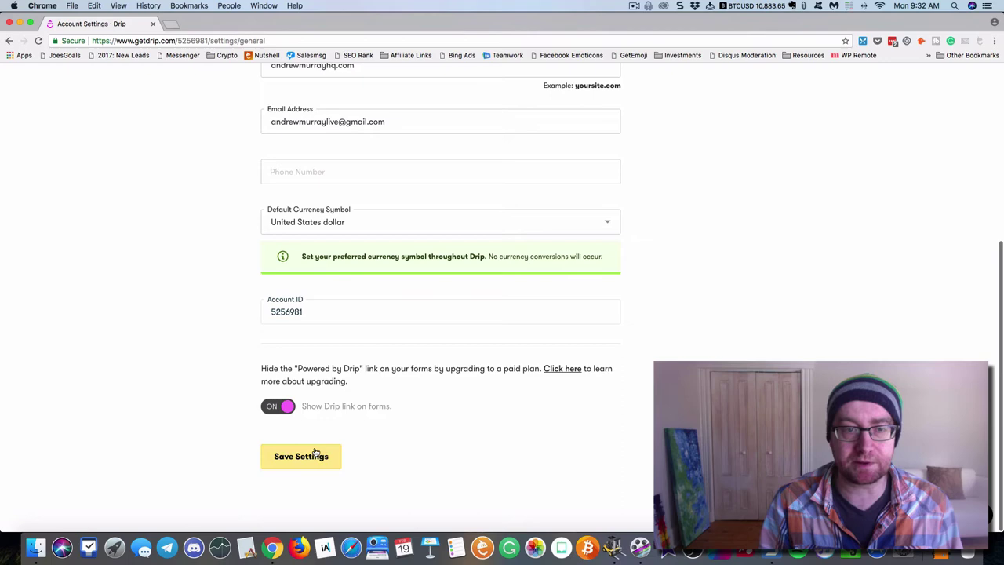
scroll(288, 347, up, 3)
scroll(288, 321, up, 4)
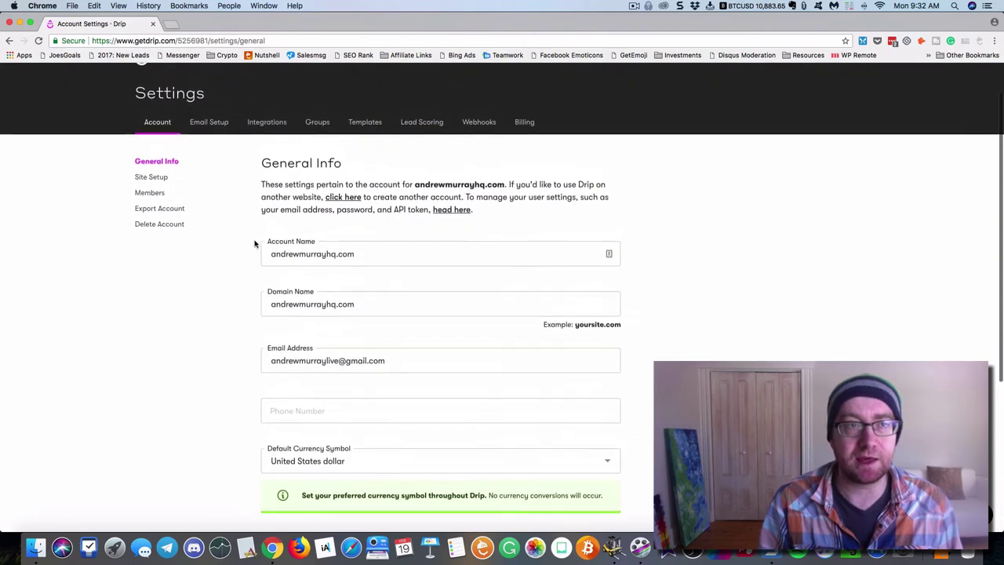
click(160, 182)
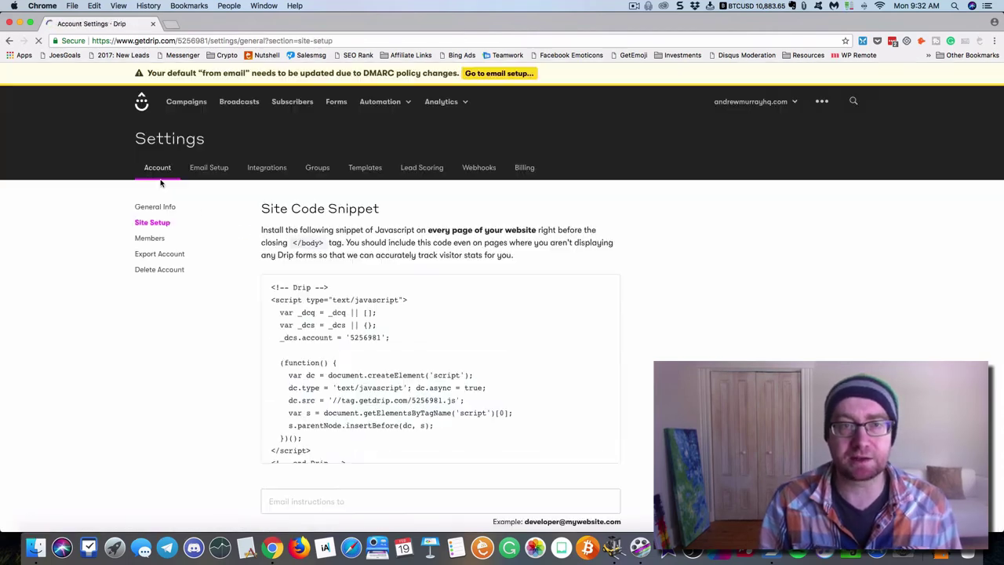
click(154, 238)
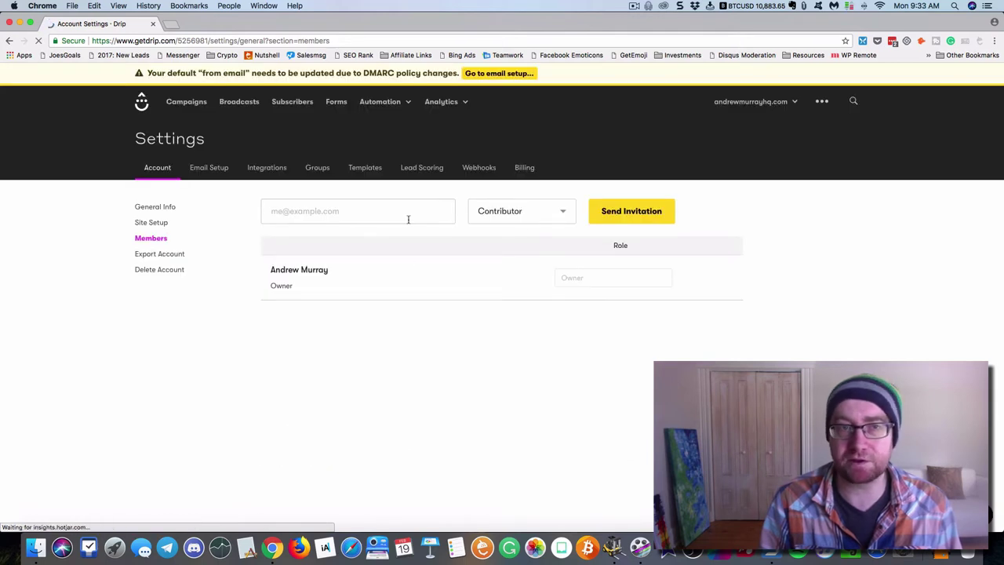
Look through Email Setup's Basic Email Settings, then move to Unsubscribe Links
click(215, 170)
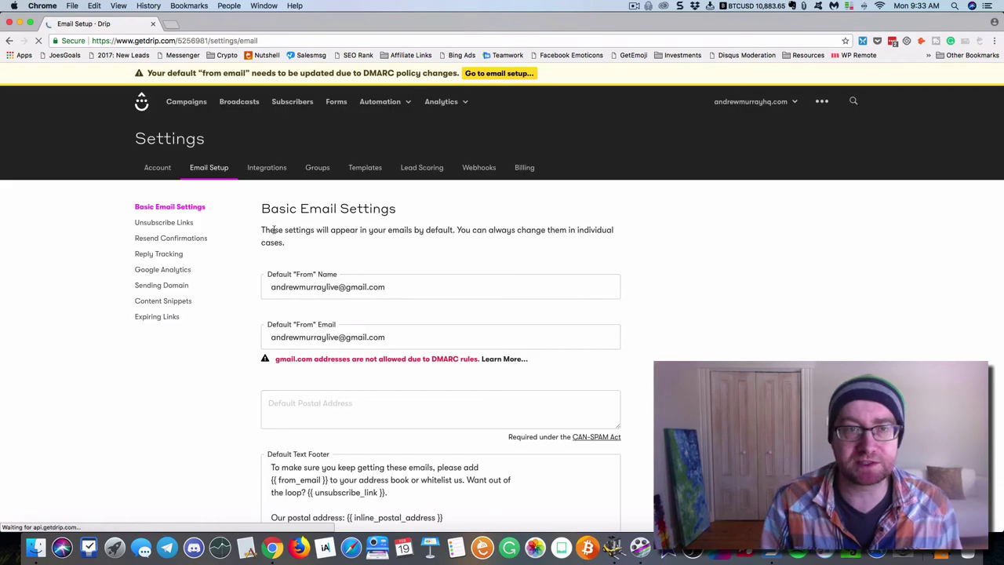
scroll(269, 226, down, 2)
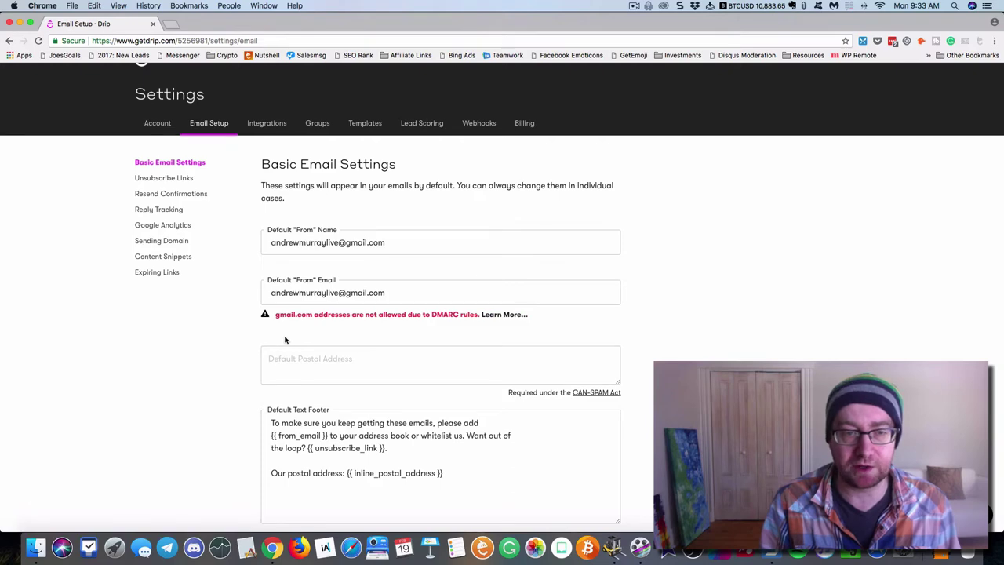
scroll(285, 339, down, 3)
scroll(285, 339, down, 5)
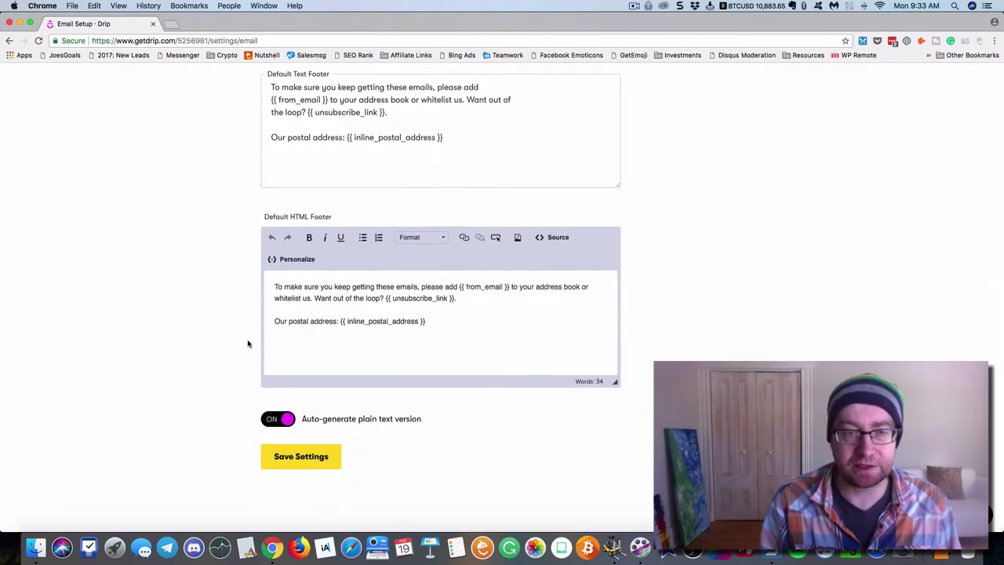
scroll(248, 343, up, 8)
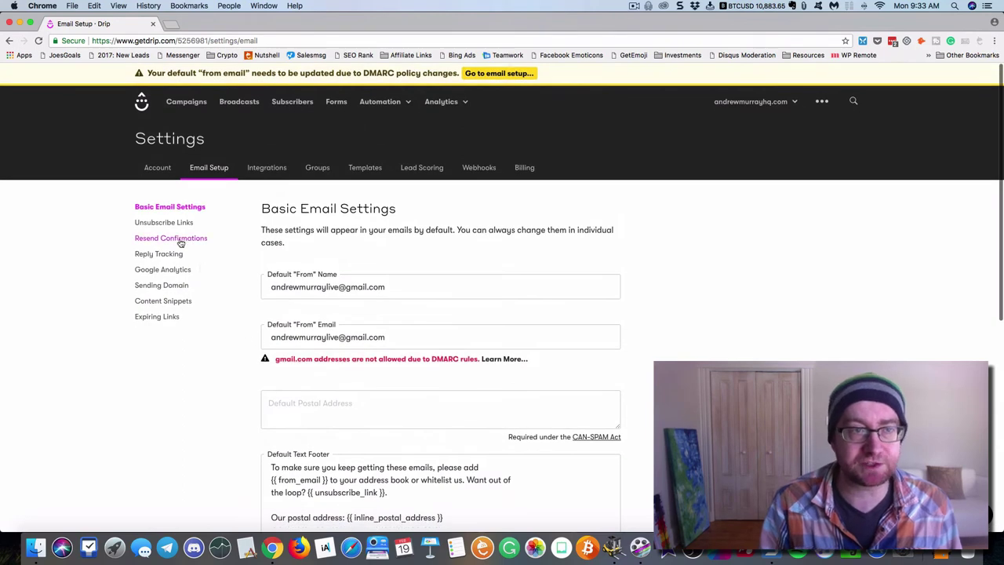
click(175, 225)
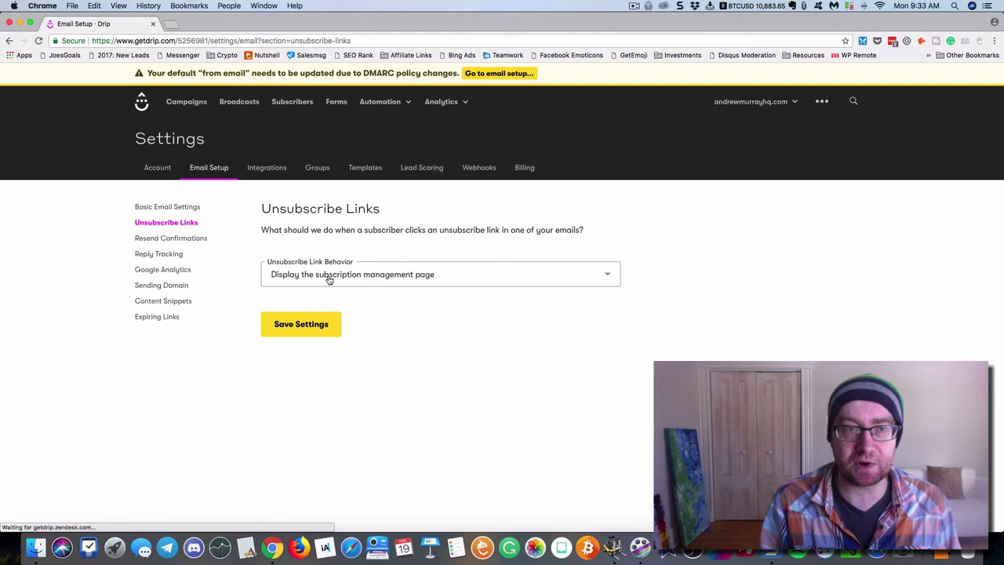
Keep unsubscribe links showing the management page, and enable and save Resend Confirmations
click(328, 277)
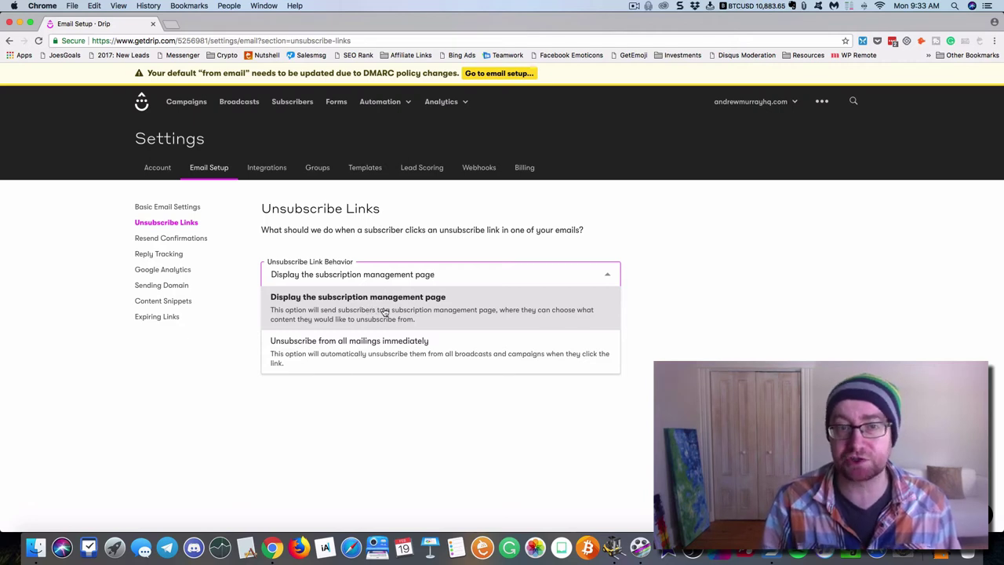
click(238, 324)
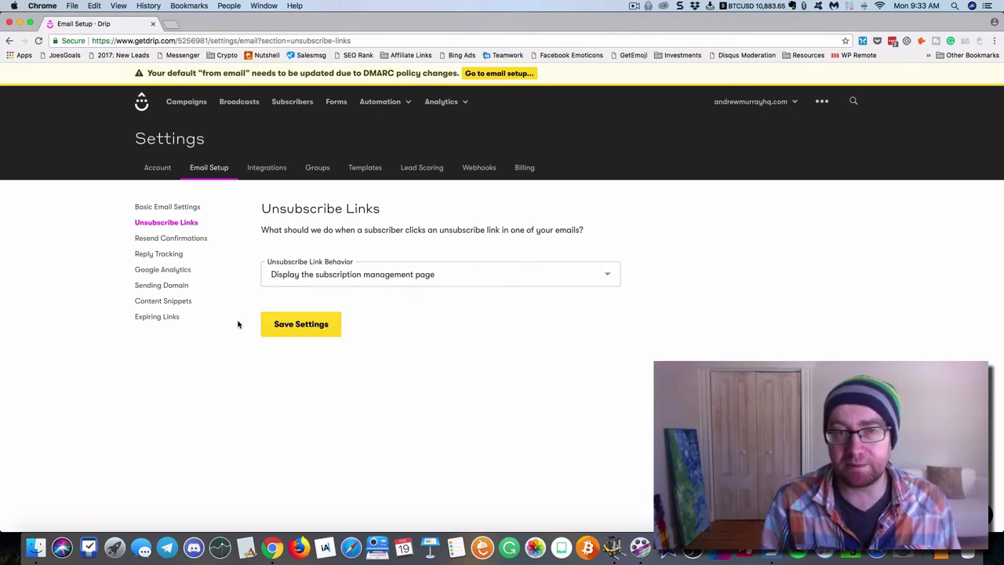
click(185, 240)
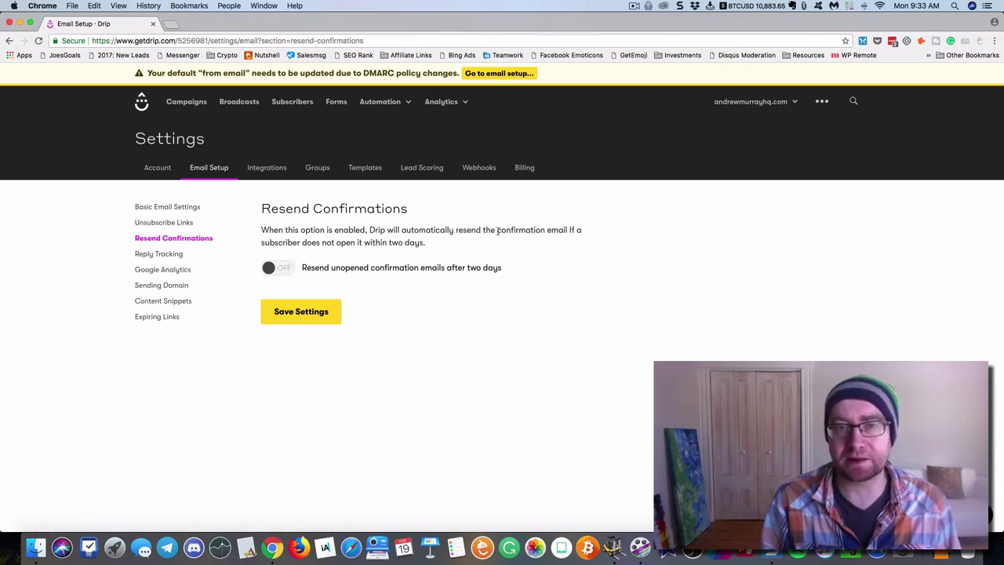
click(284, 268)
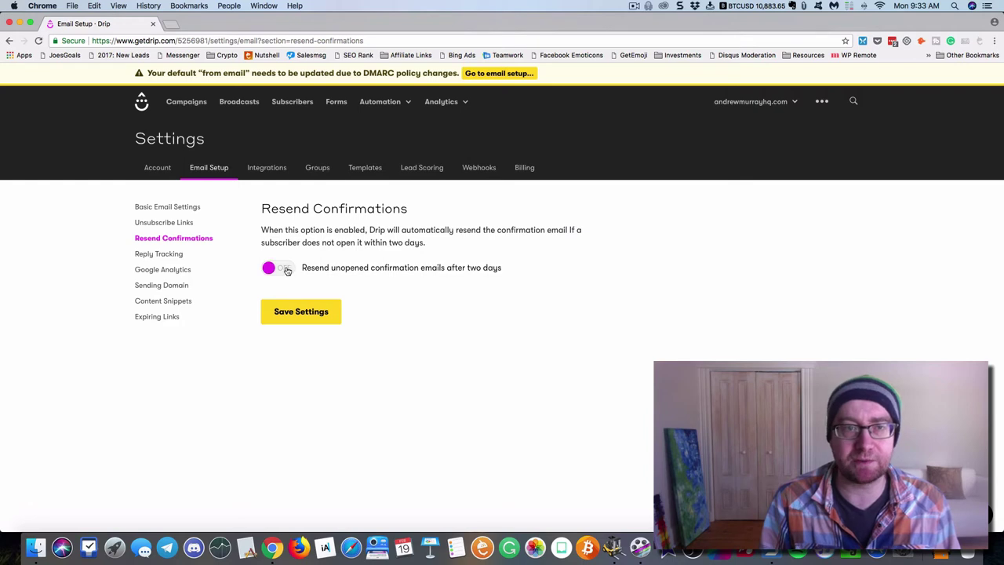
click(302, 311)
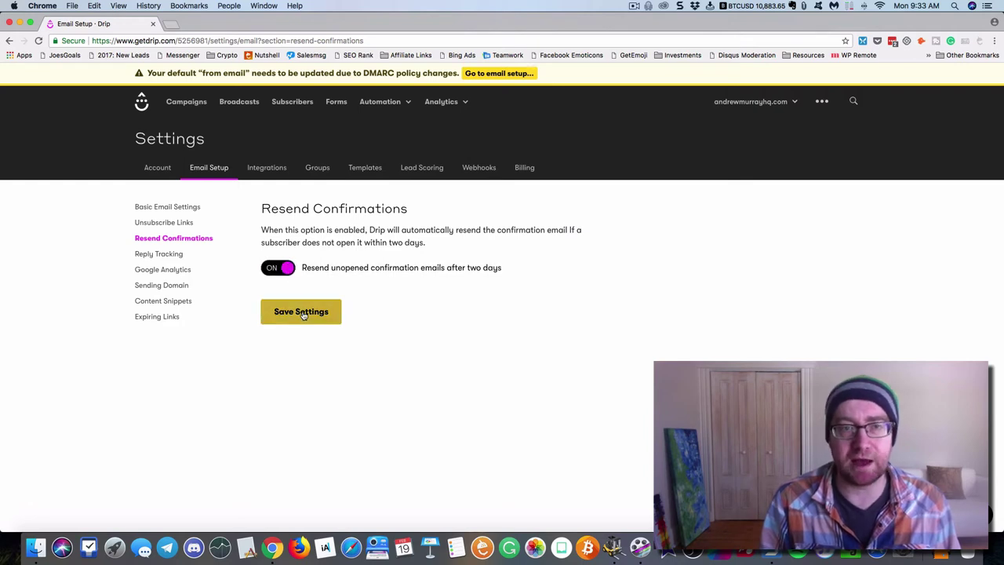
Turn on email Reply Tracking and save the setting
click(171, 257)
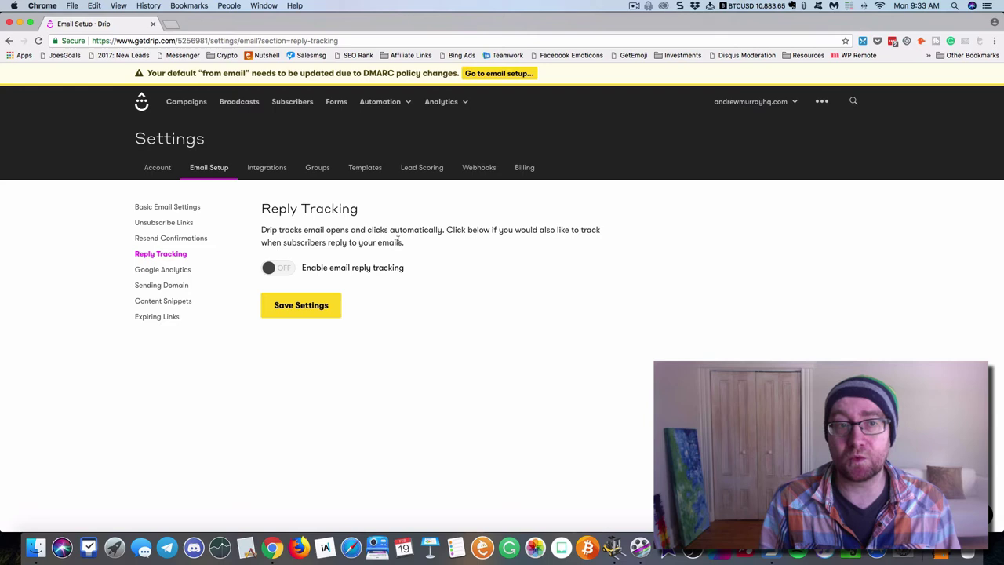
click(293, 269)
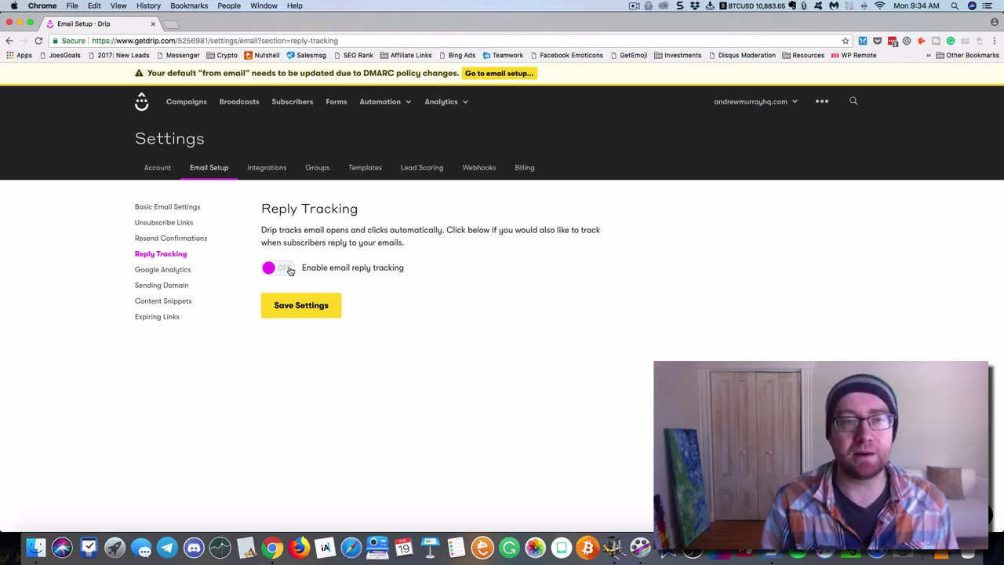
click(291, 270)
click(303, 306)
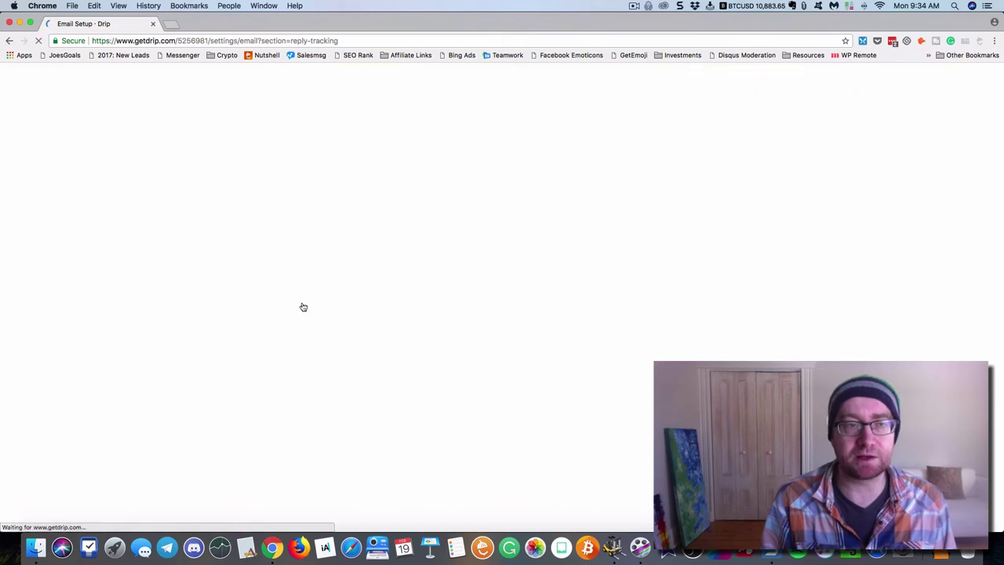
In Google Analytics settings, enable auto-adding default UTM codes to new links and save
click(165, 269)
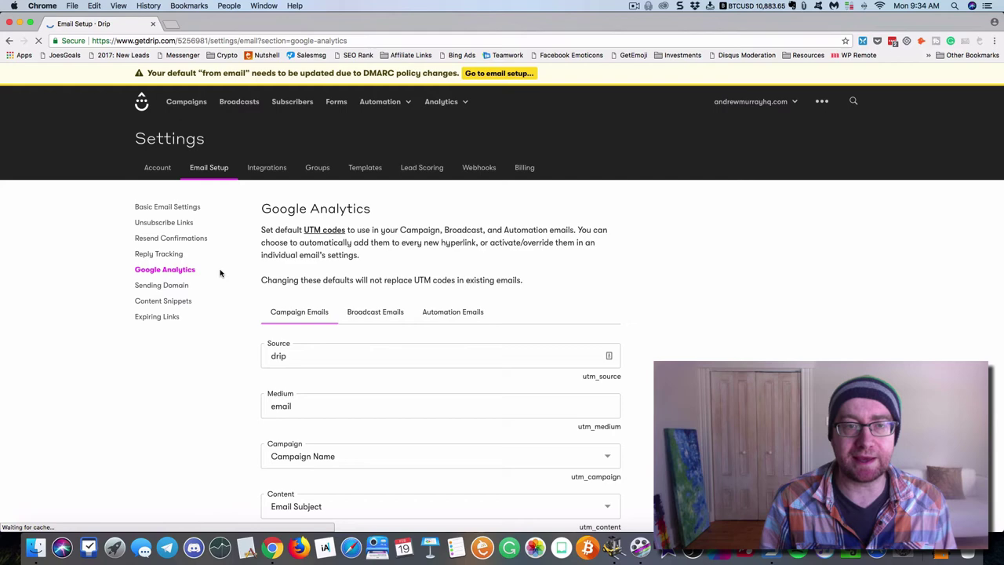
scroll(219, 273, down, 4)
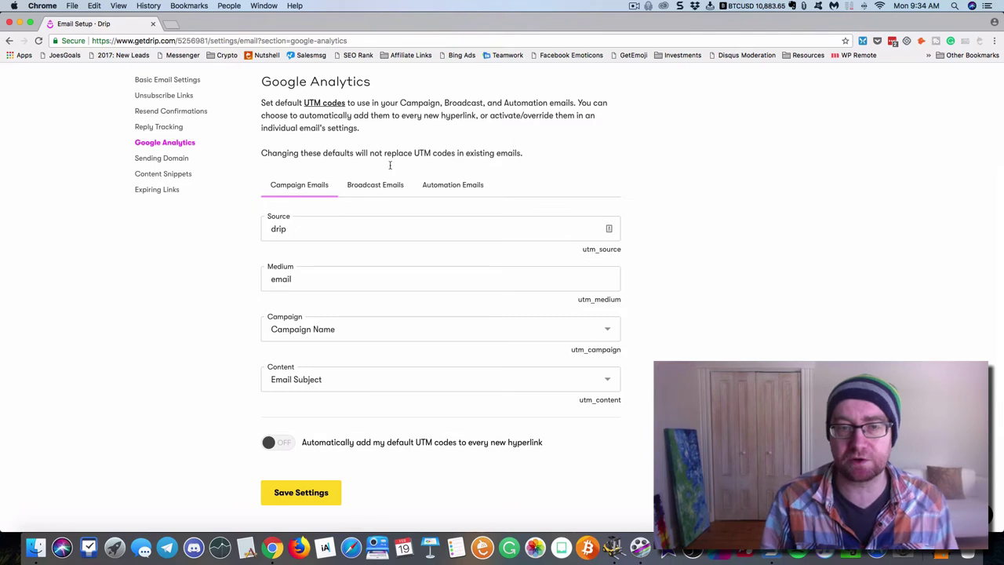
scroll(173, 320, down, 1)
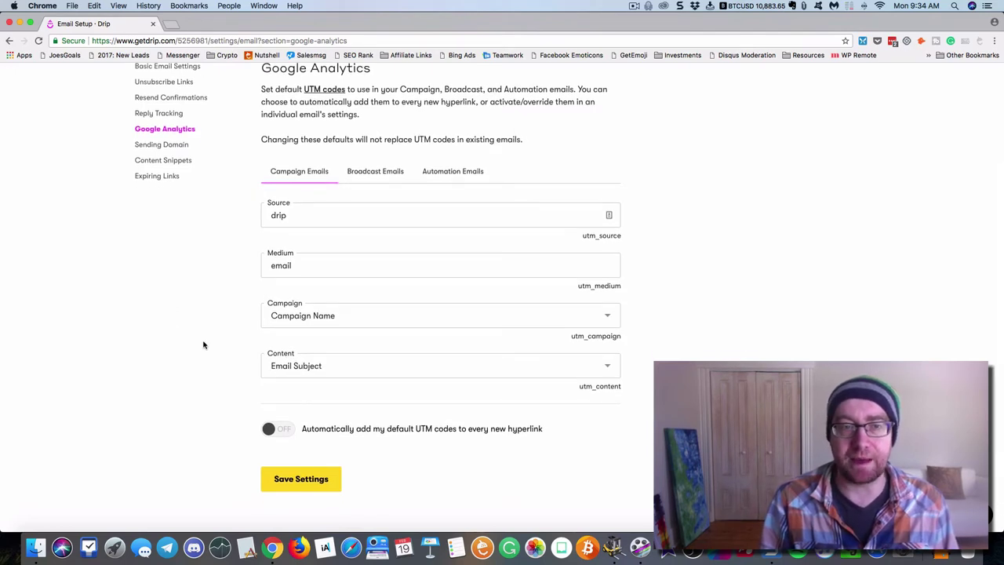
click(289, 431)
click(310, 480)
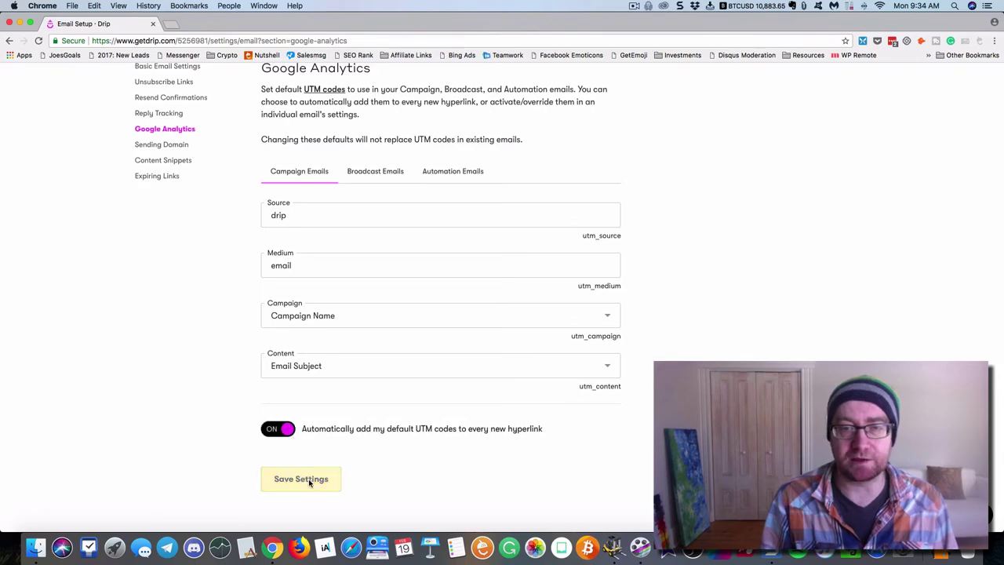
scroll(209, 358, up, 3)
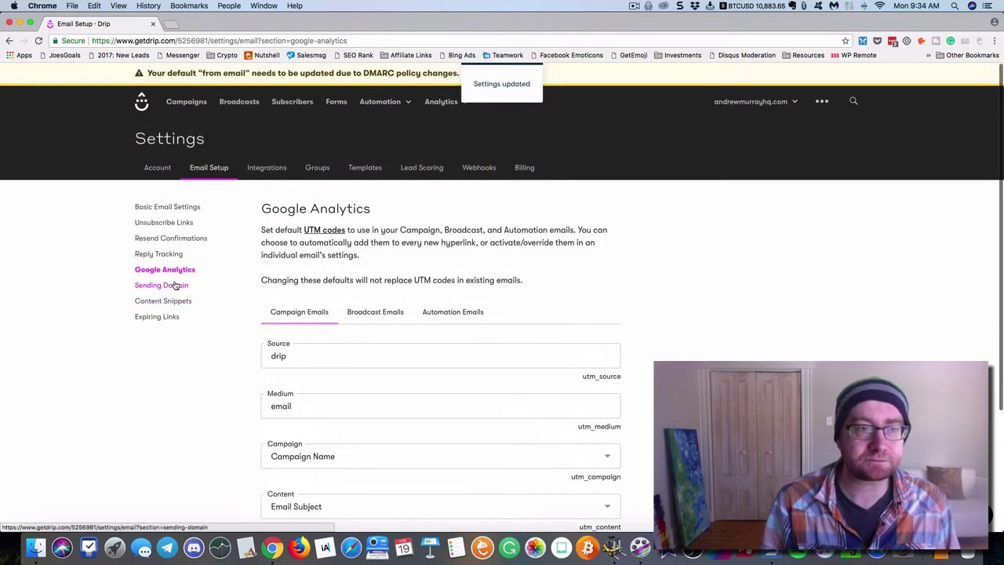
Look at the Change Sending Domain page, then return to Email Setup
click(173, 286)
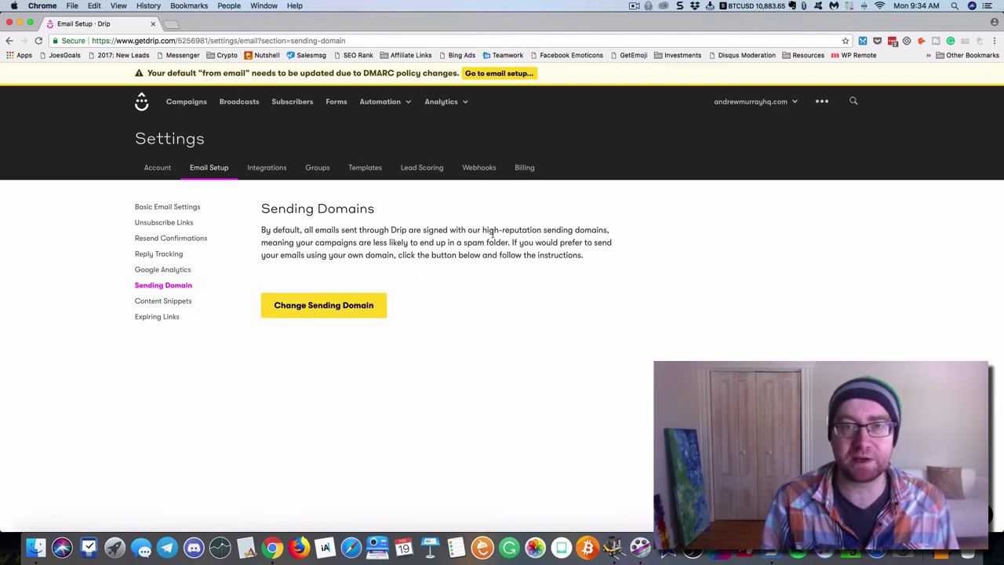
click(344, 306)
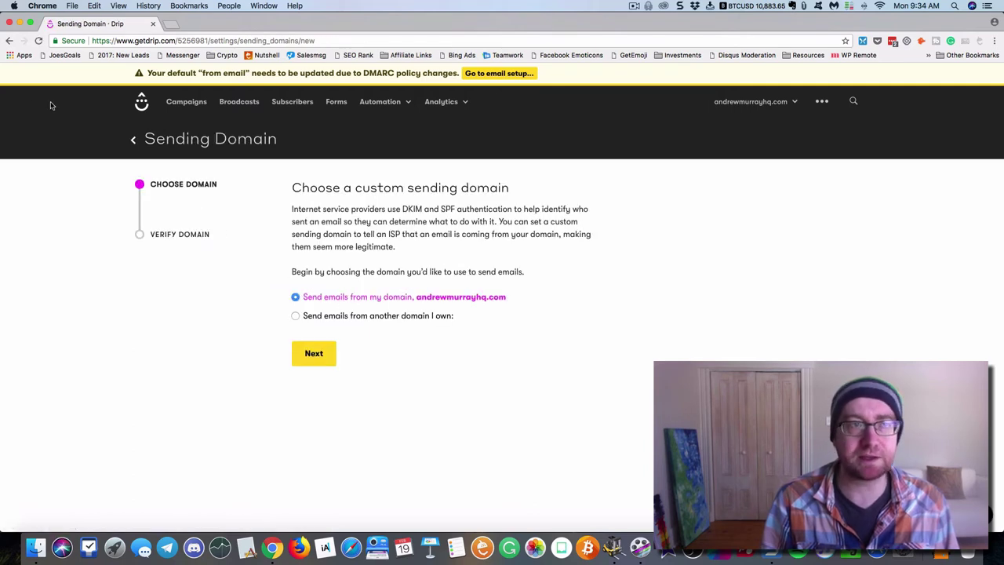
click(10, 40)
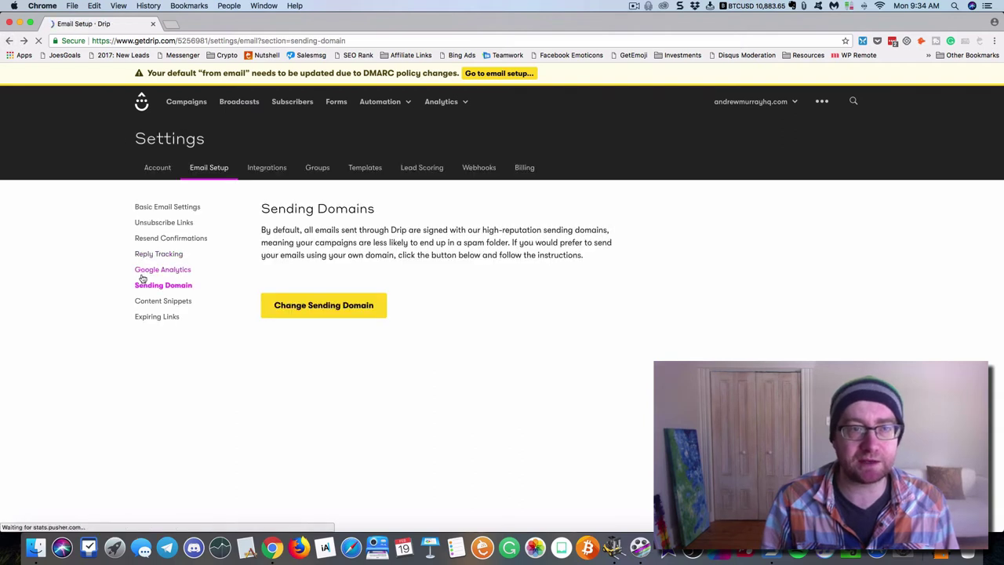
Preview creating a new Content Snippet, then view the Expiring Links section
click(155, 302)
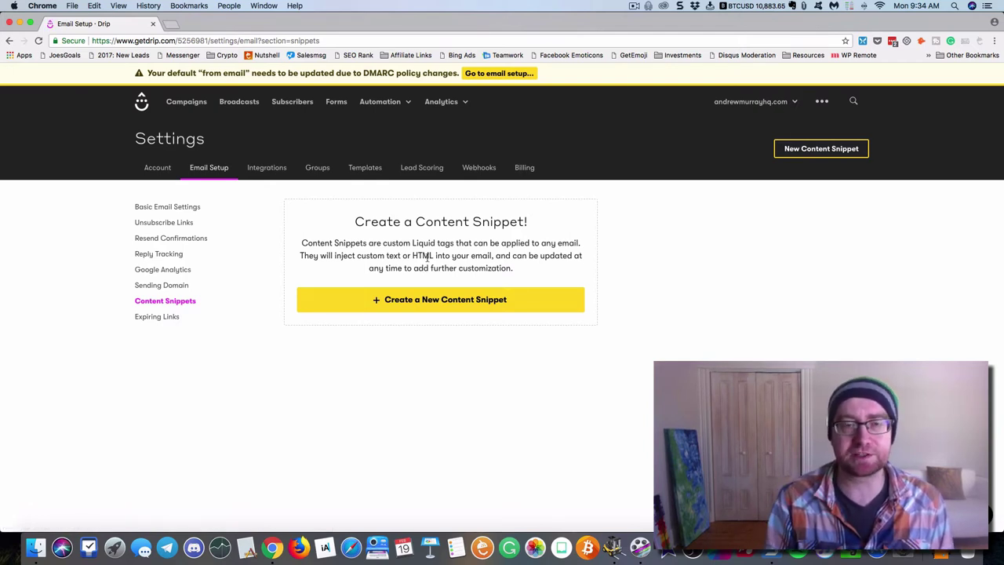
click(414, 298)
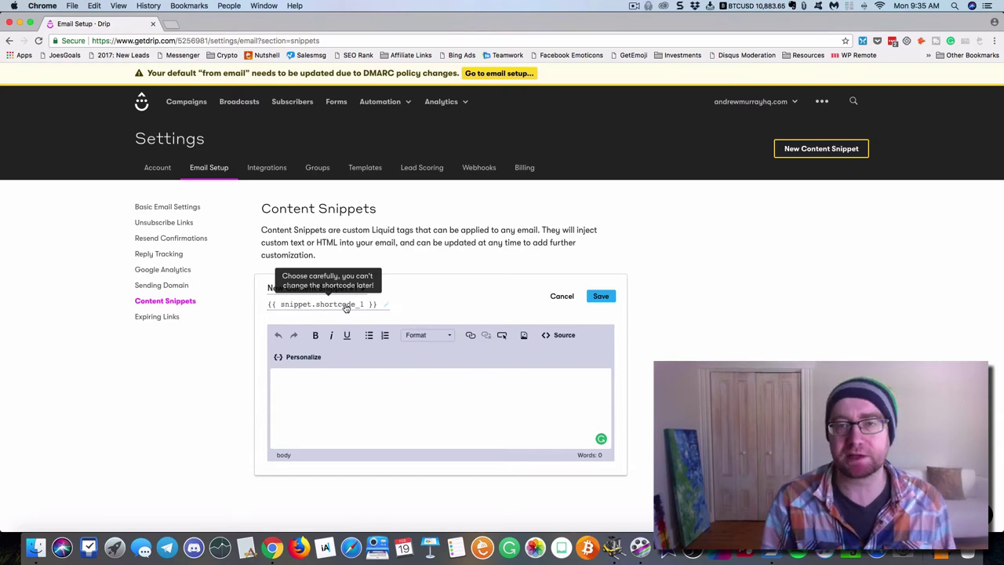
click(157, 317)
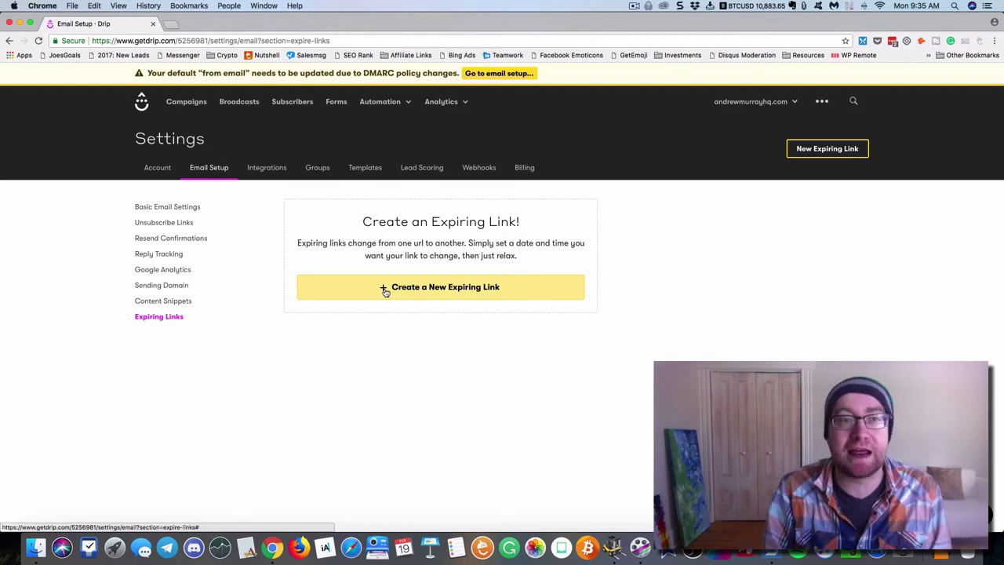
Look through the Integrations and Groups settings, then open the email Templates settings
click(265, 168)
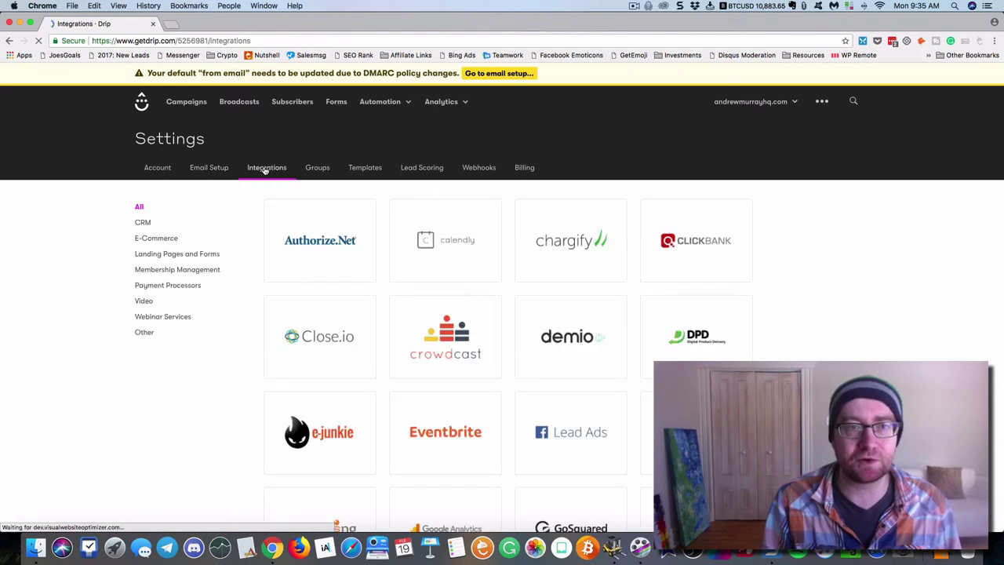
click(321, 170)
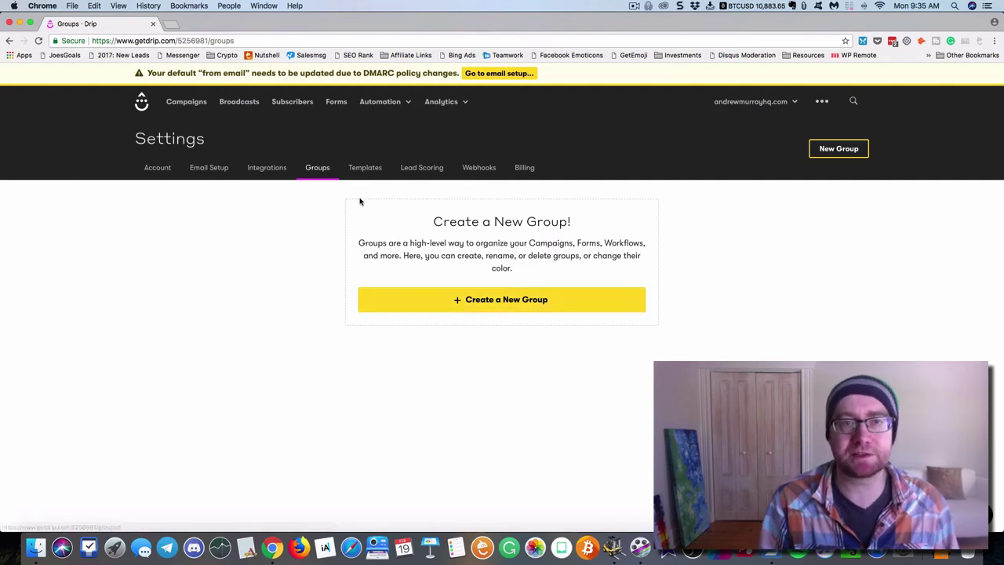
click(359, 174)
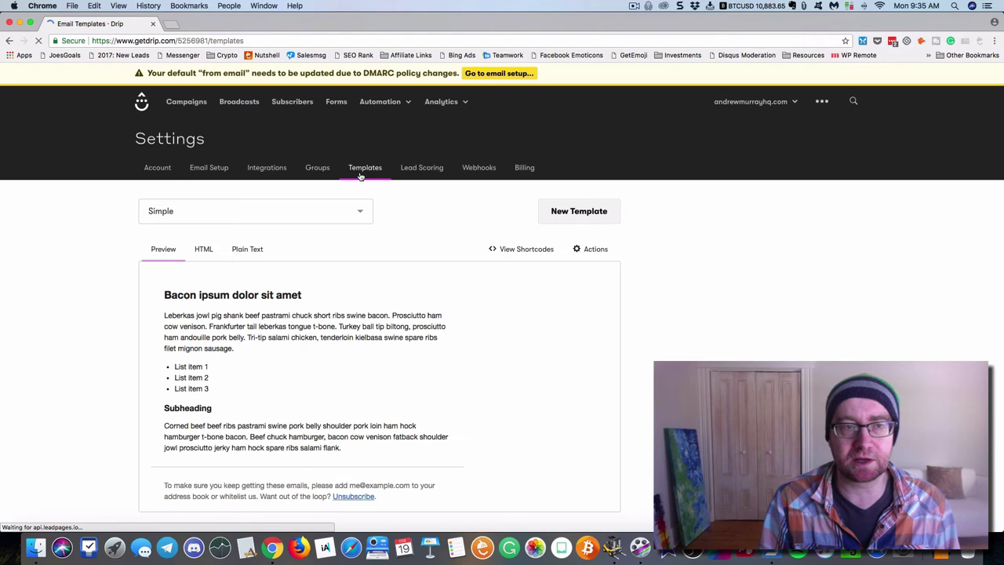
click(235, 218)
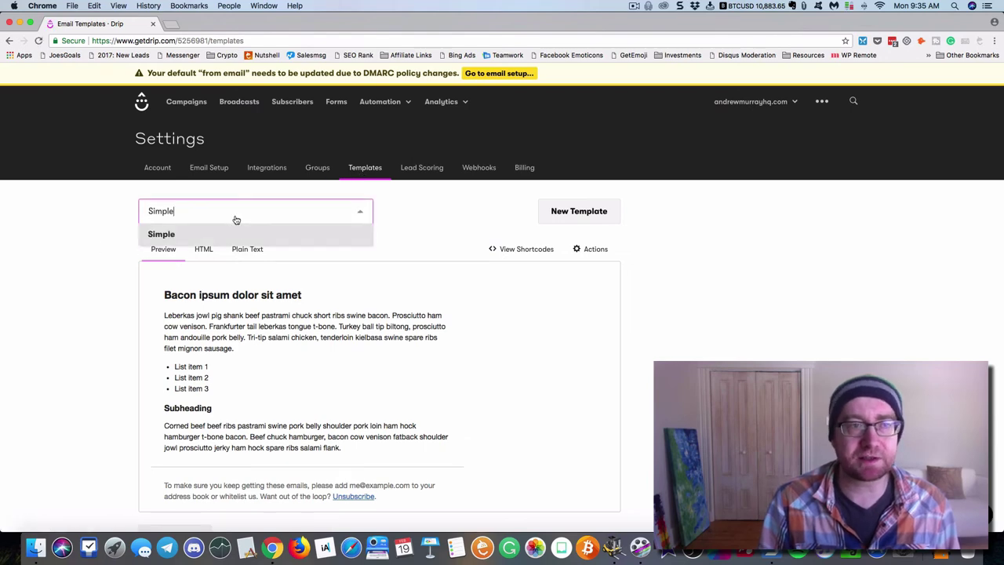
click(103, 244)
Compare the Simple template's rendered Preview with its HTML and Plain Text versions, ending on Preview
scroll(105, 246, down, 1)
scroll(106, 247, down, 2)
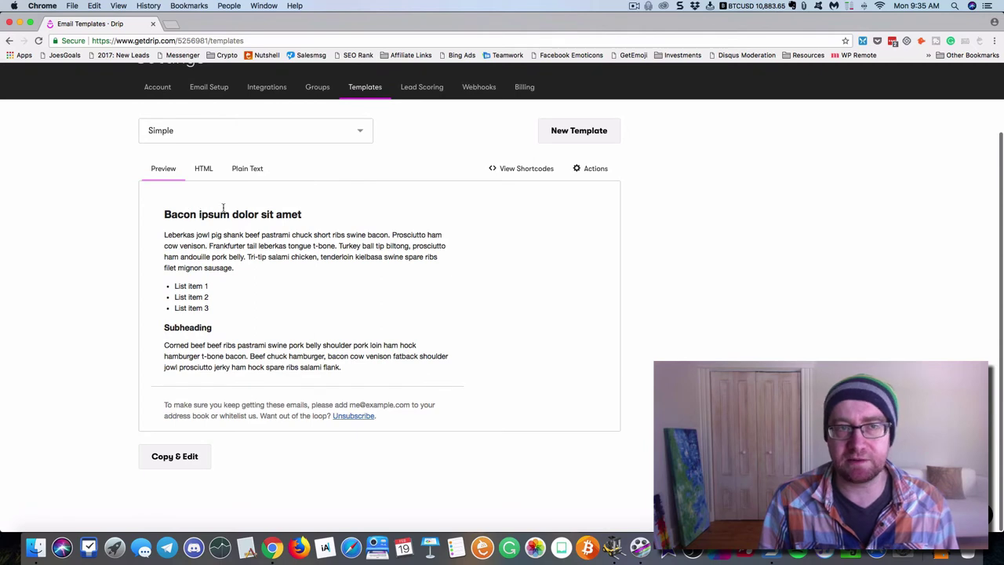
click(205, 170)
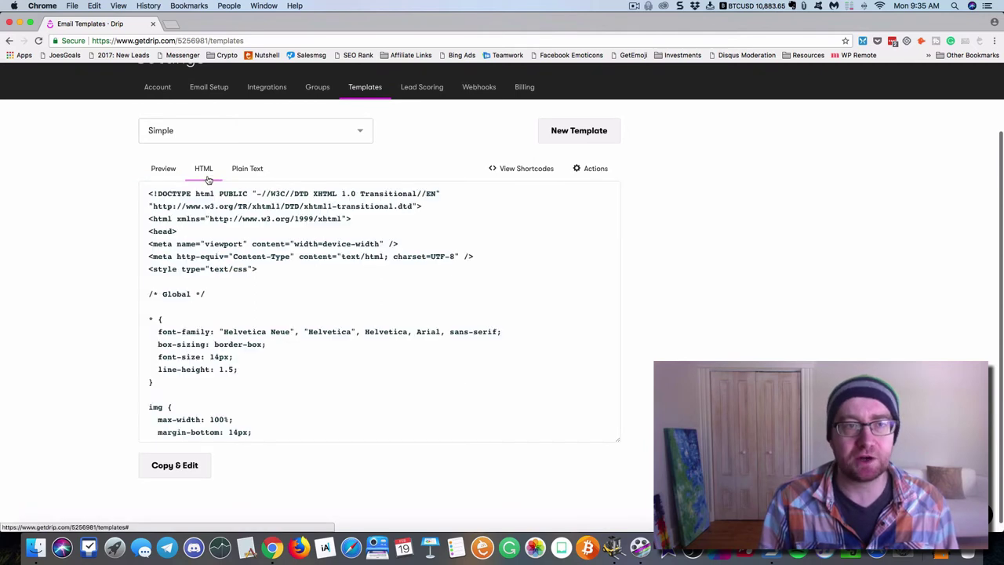
click(165, 171)
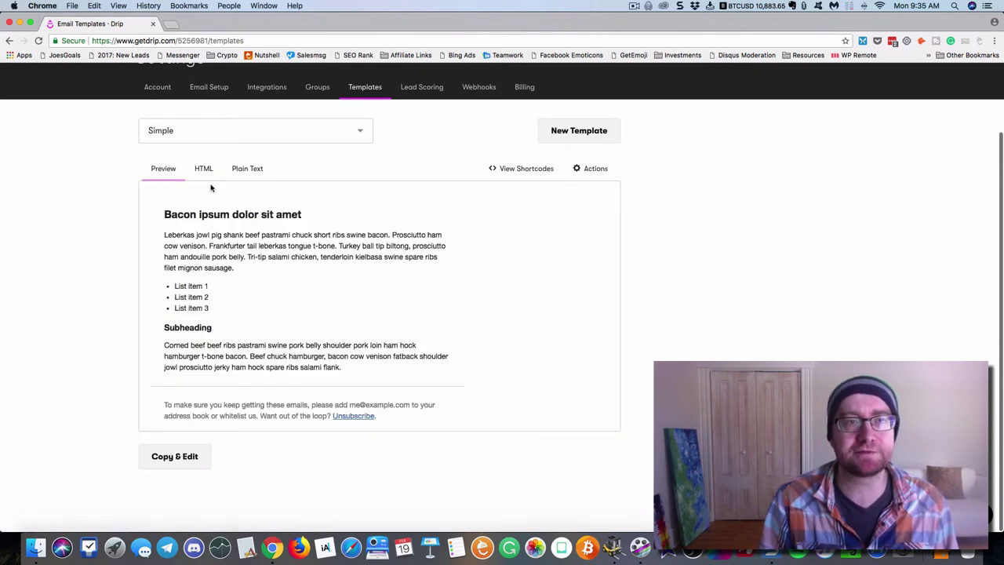
click(205, 169)
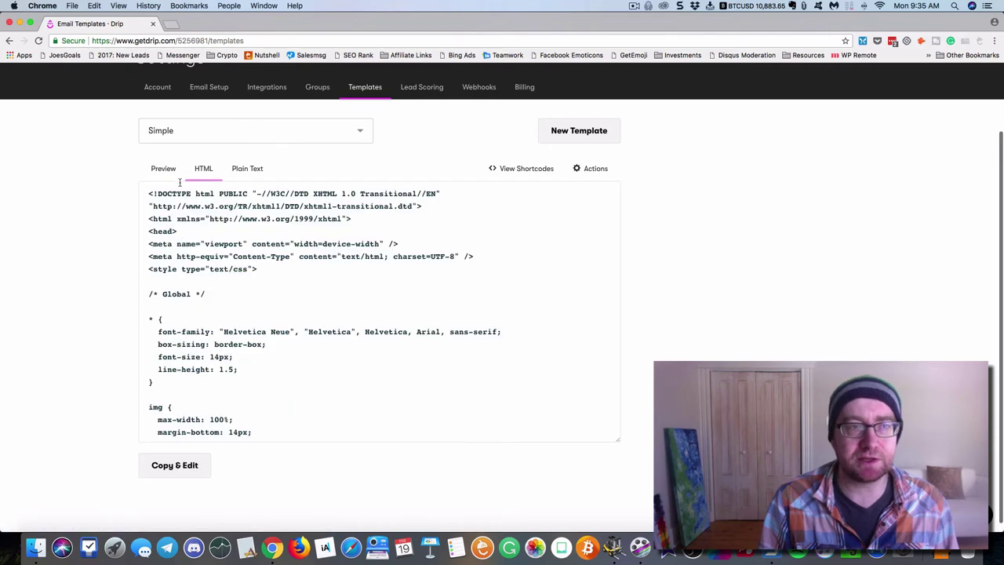
click(166, 172)
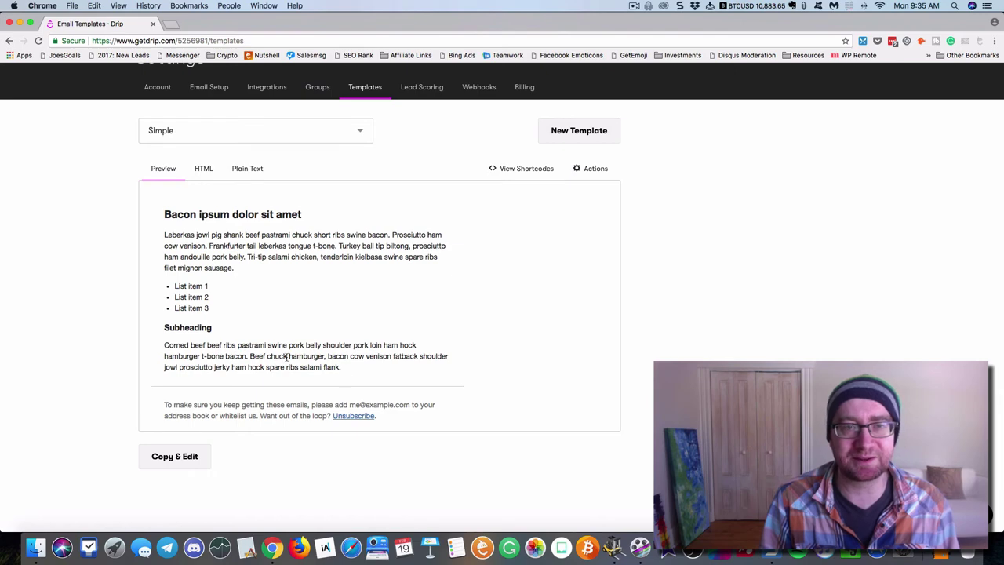
scroll(295, 353, up, 5)
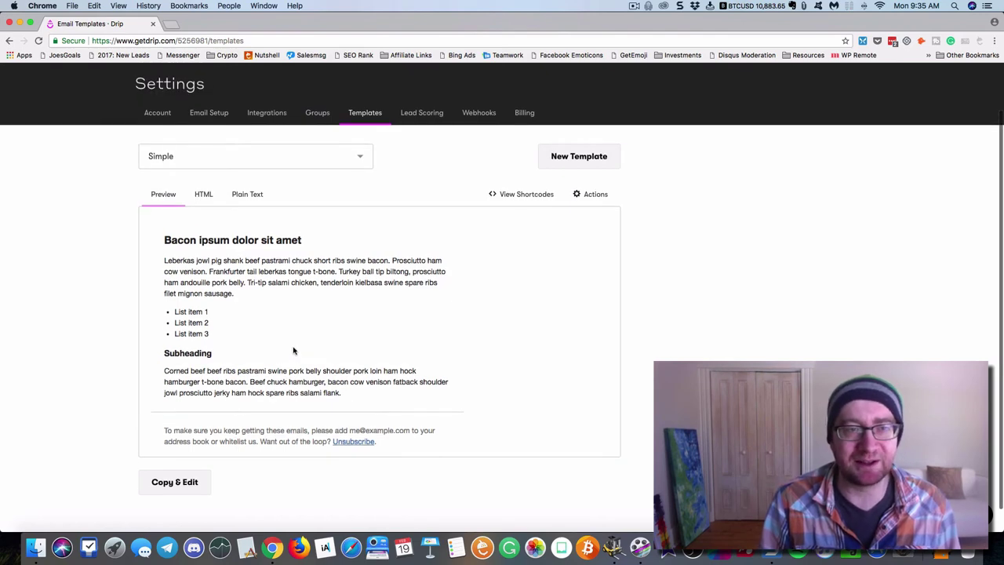
click(246, 249)
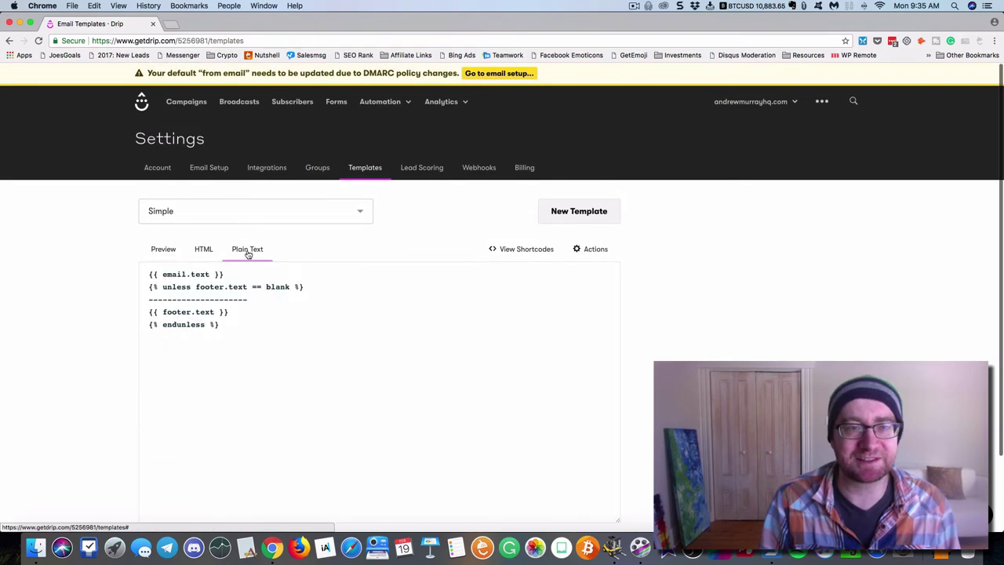
click(174, 250)
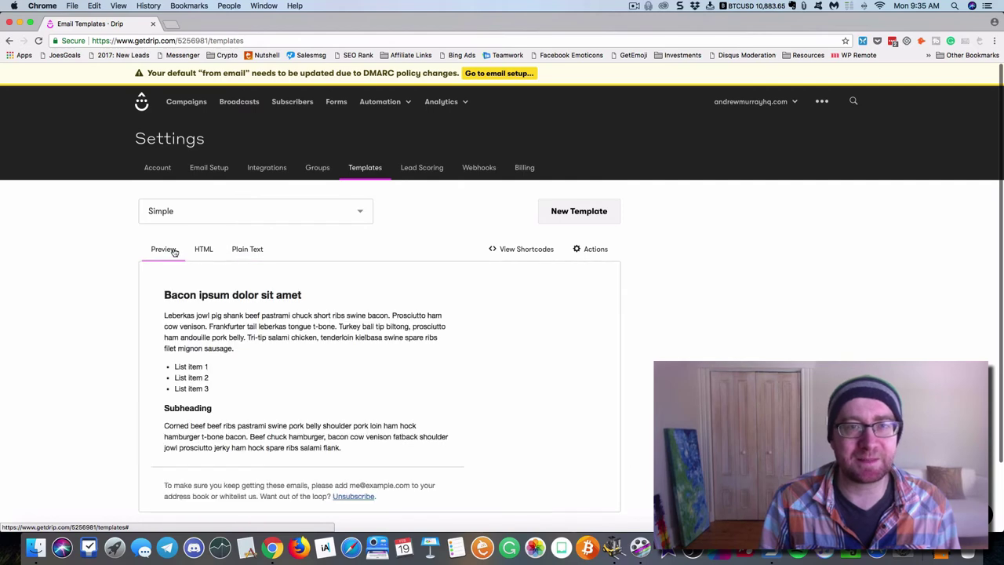
Enable lead scoring on the Lead Scoring settings page
click(414, 168)
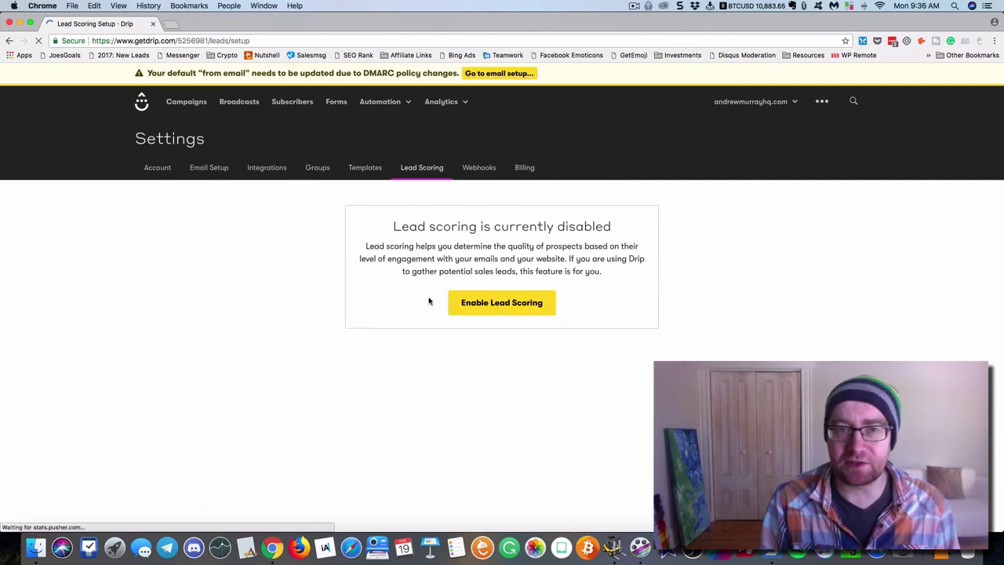
click(482, 306)
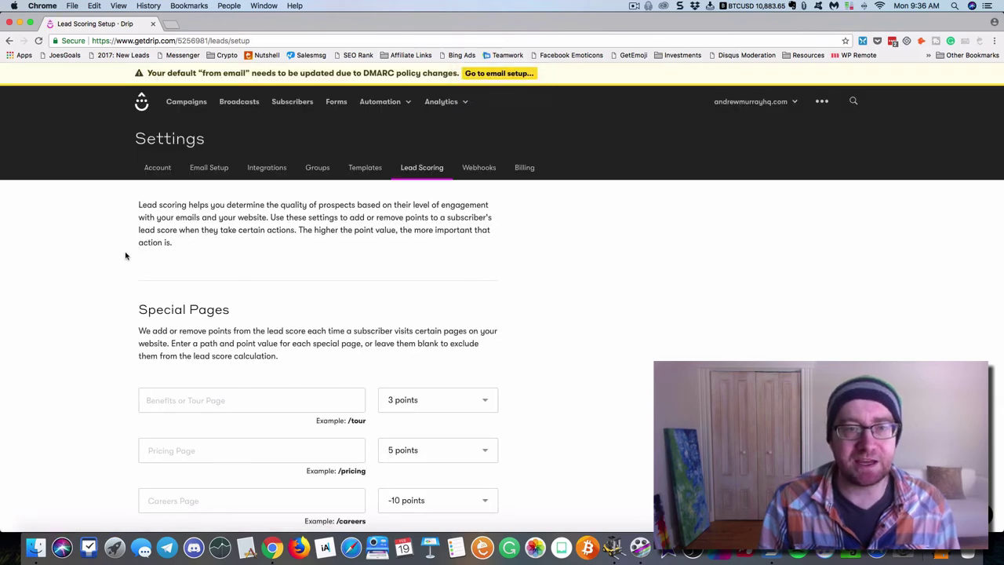
scroll(128, 242, down, 3)
click(214, 270)
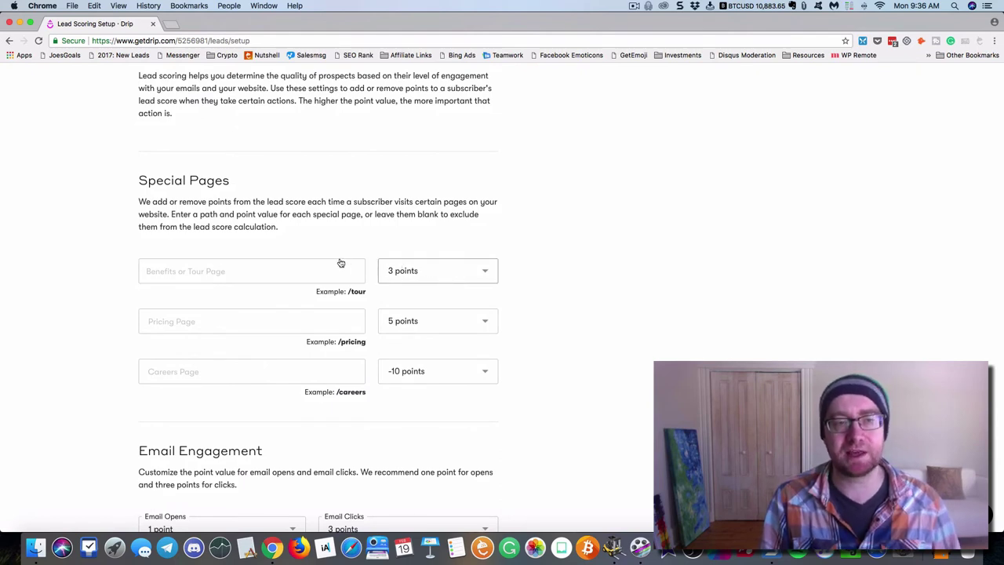
Review the default lead scoring point values before leaving the settings
scroll(176, 250, down, 1)
scroll(176, 250, down, 3)
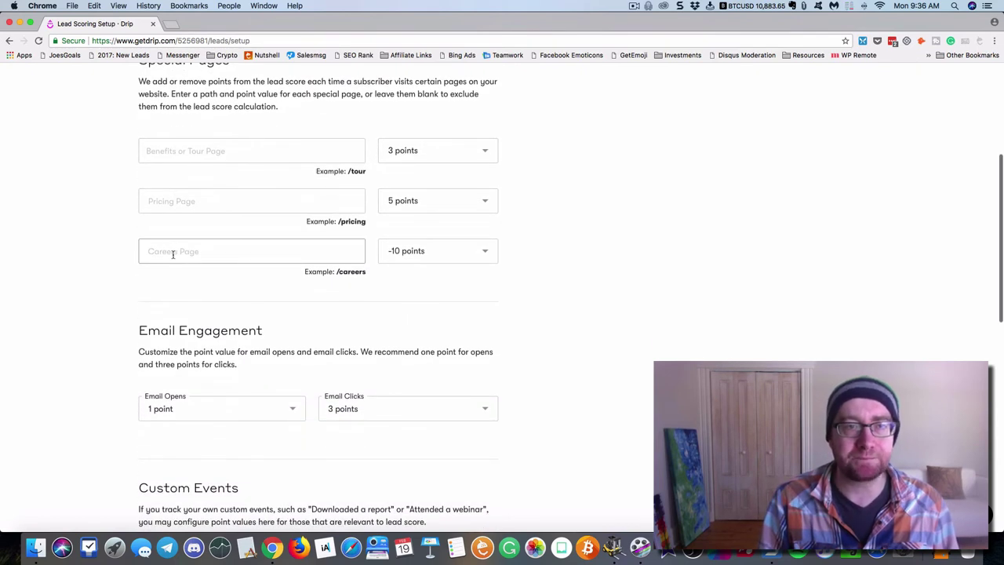
scroll(171, 253, down, 2)
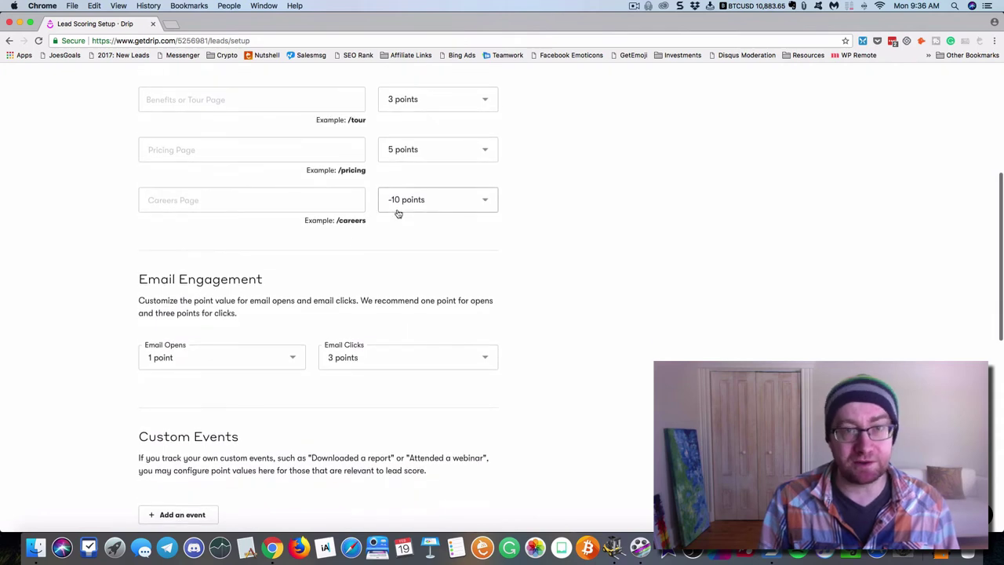
scroll(102, 248, down, 3)
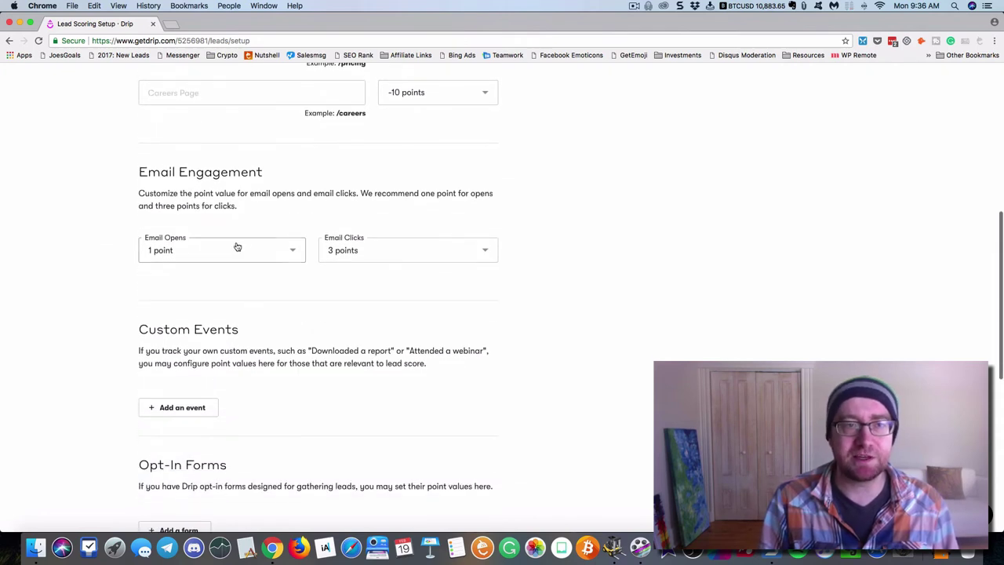
scroll(240, 248, down, 4)
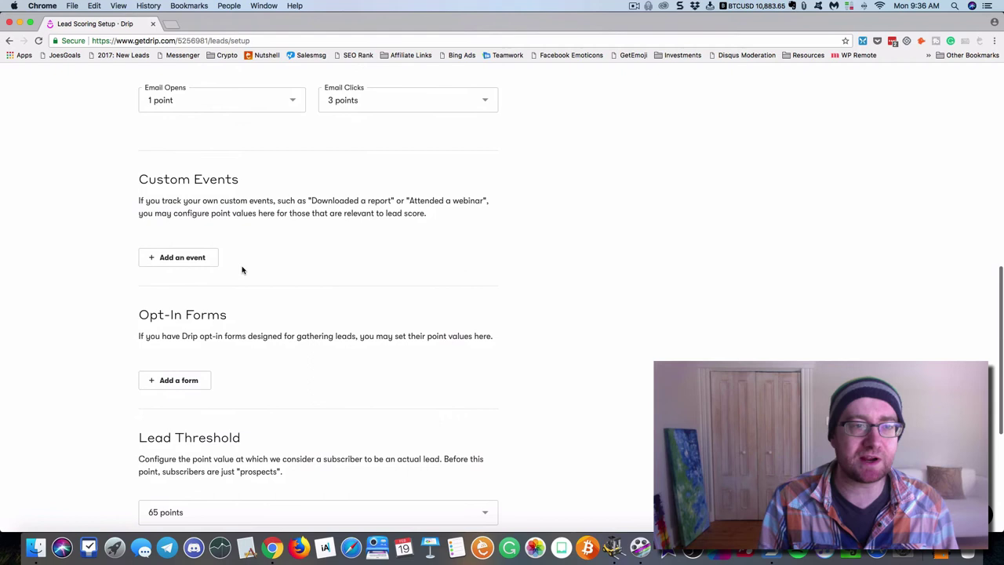
scroll(242, 269, down, 4)
scroll(189, 265, down, 2)
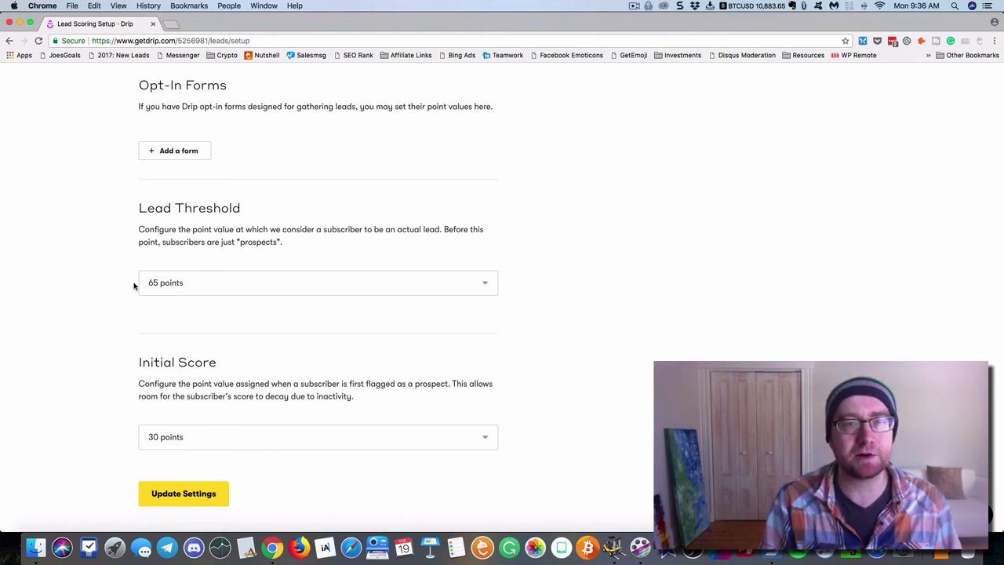
scroll(114, 293, up, 2)
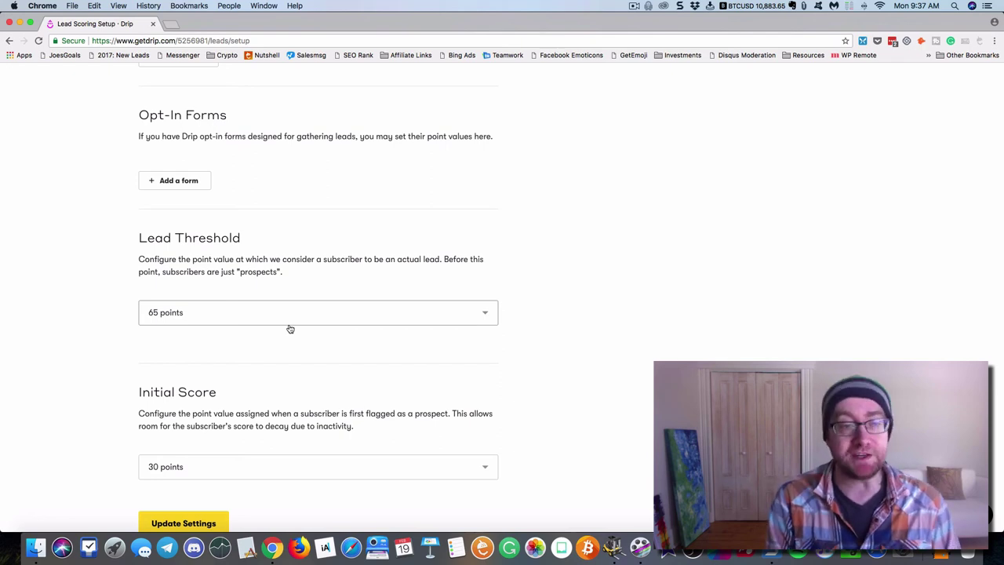
scroll(294, 328, up, 5)
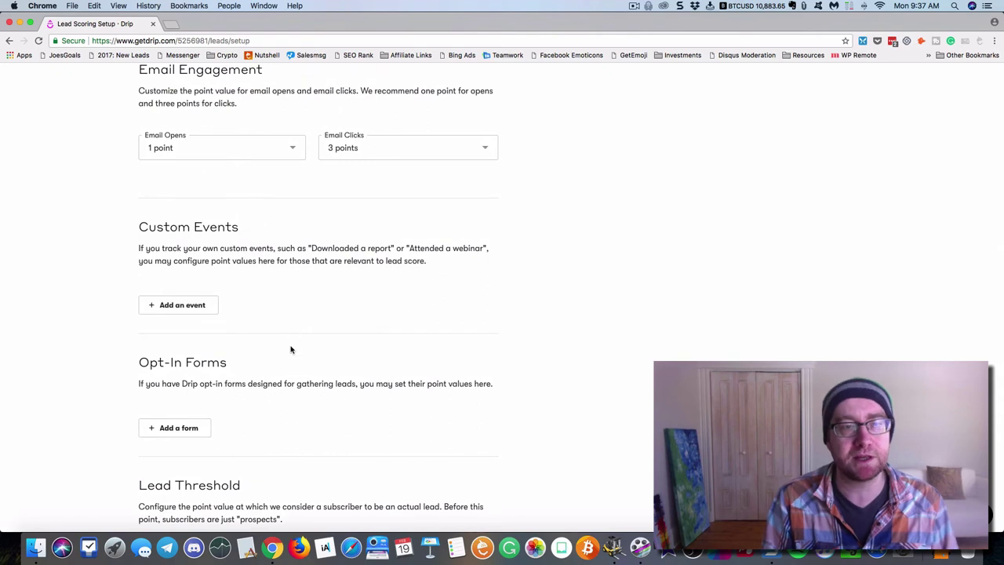
scroll(292, 349, down, 3)
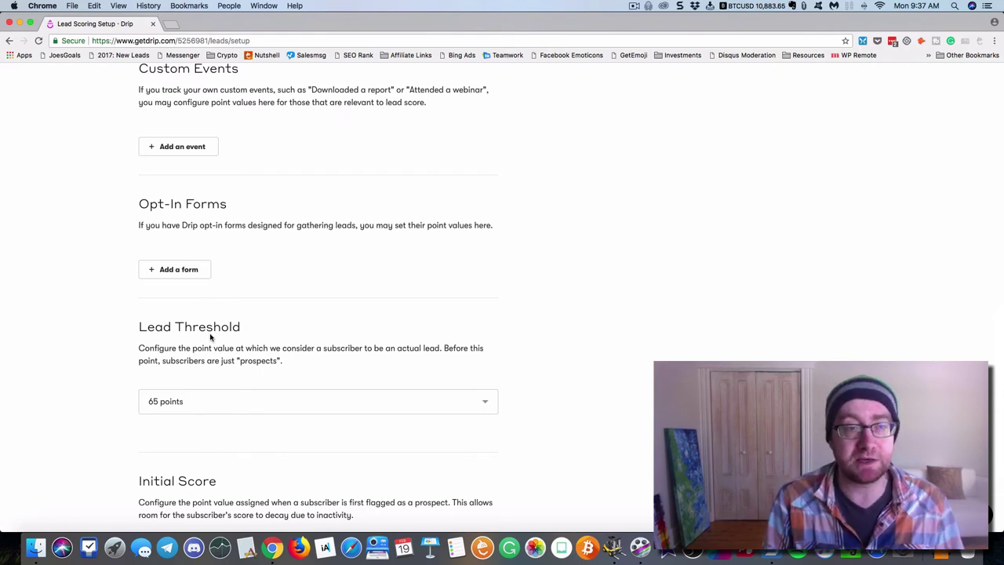
scroll(210, 337, up, 5)
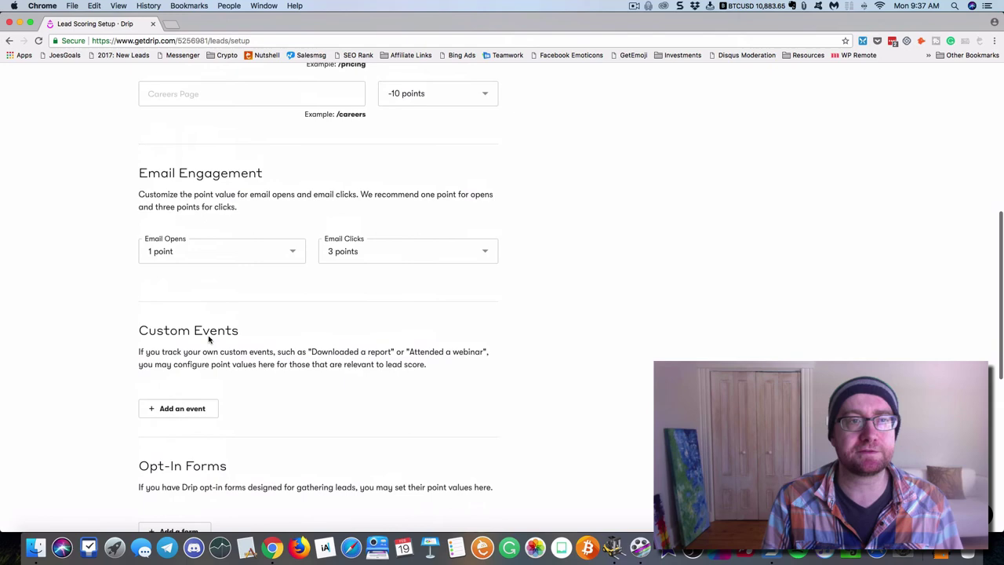
scroll(210, 339, up, 8)
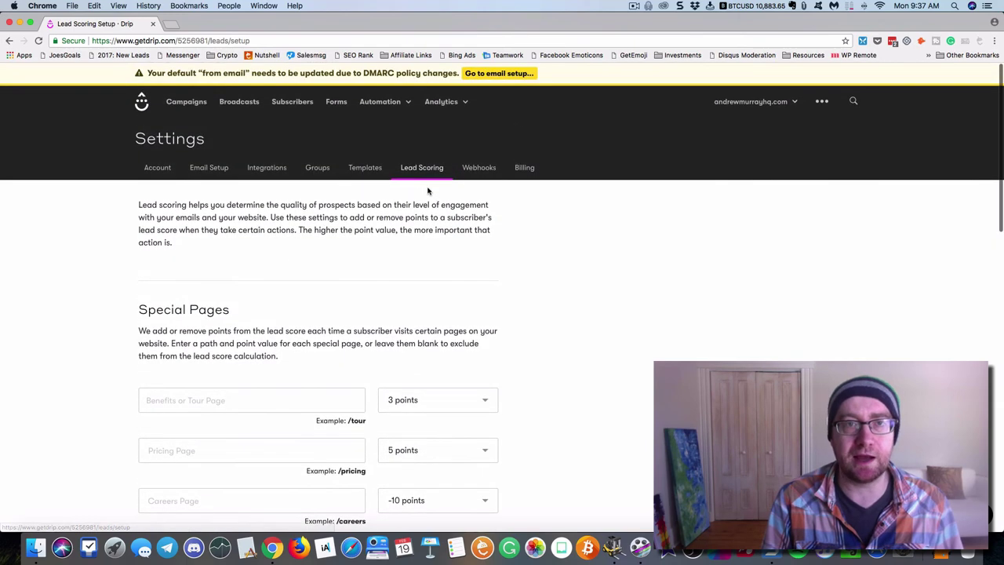
click(480, 172)
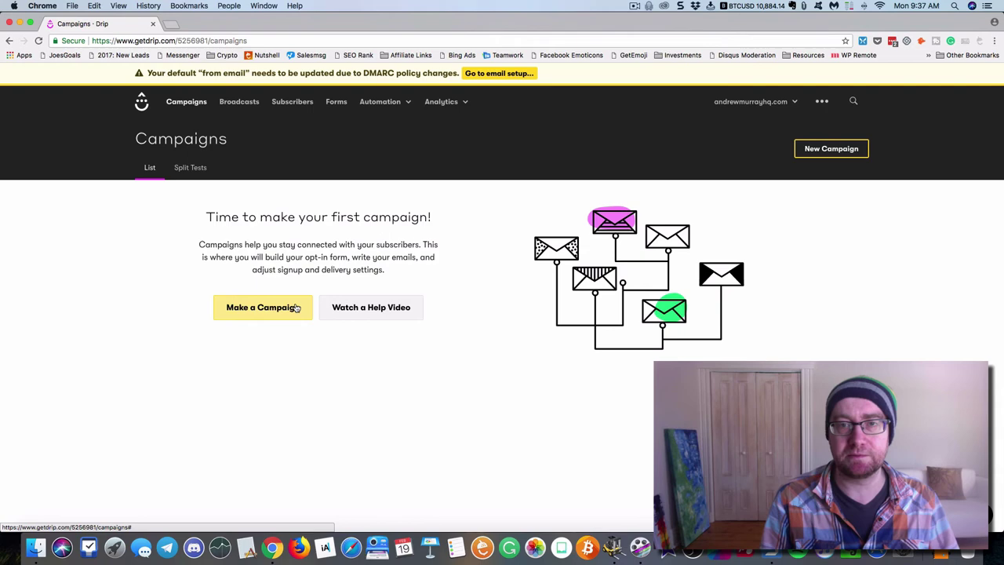
Create a new broadcast named 'Test' from the Broadcasts page
click(247, 105)
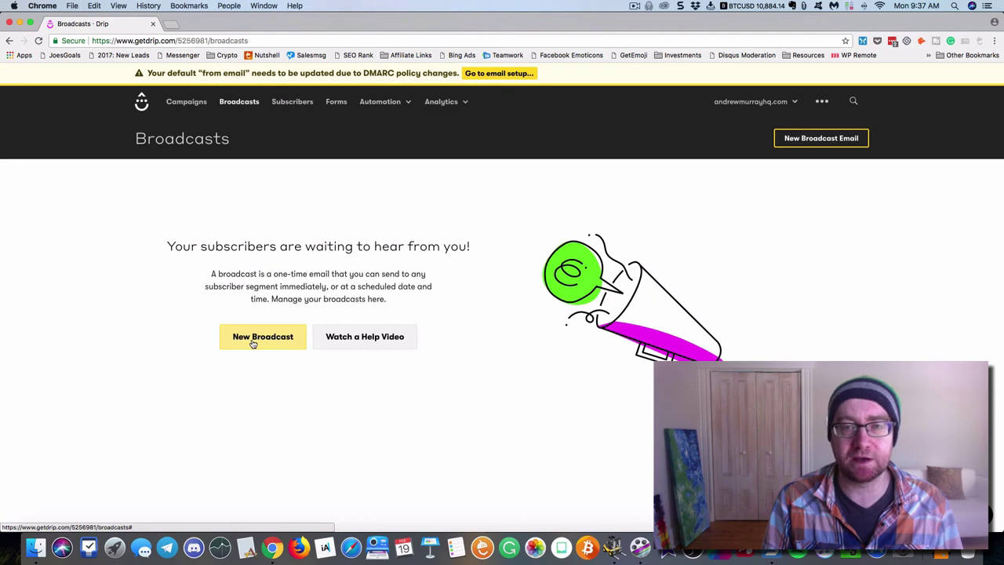
click(253, 343)
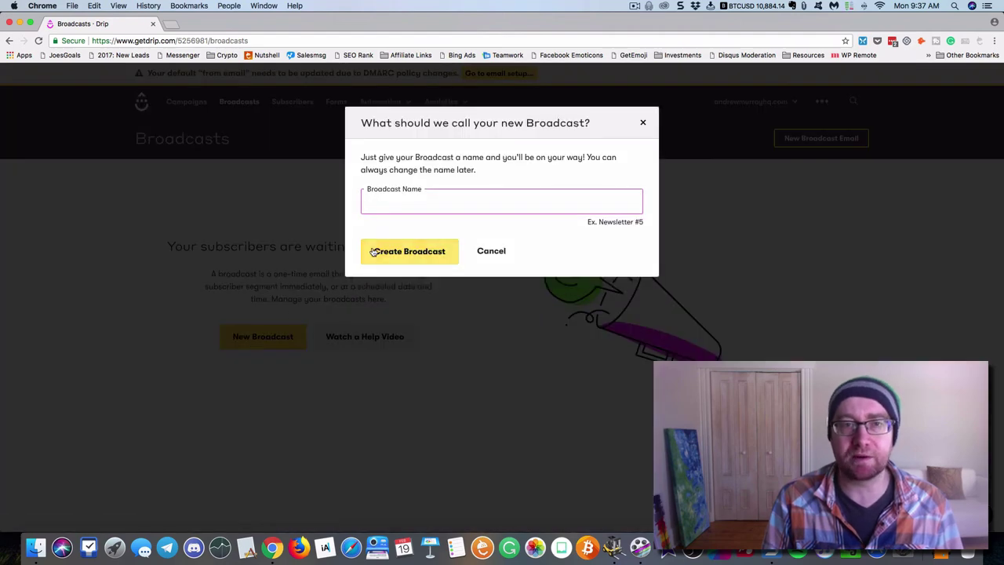
text(Test)
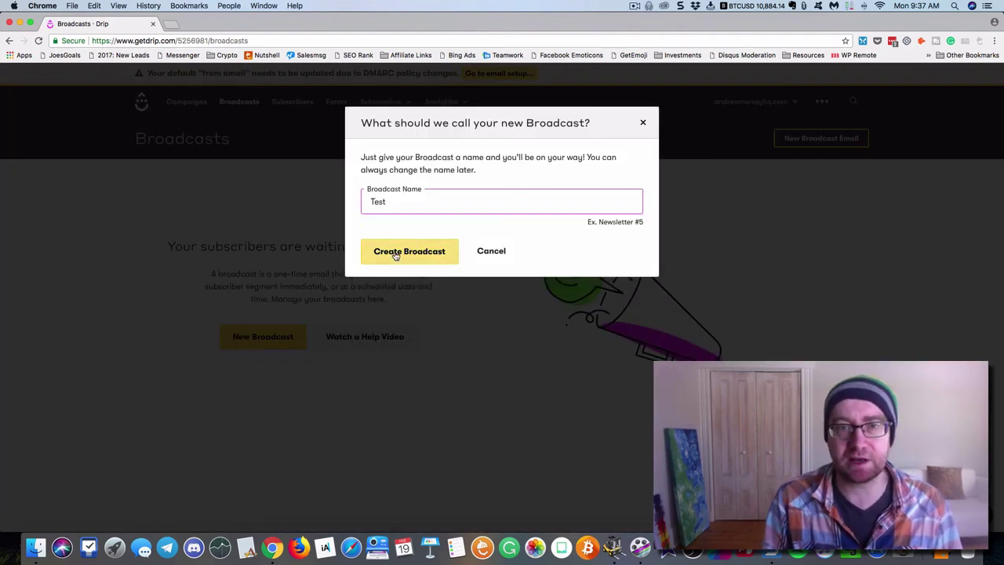
click(395, 252)
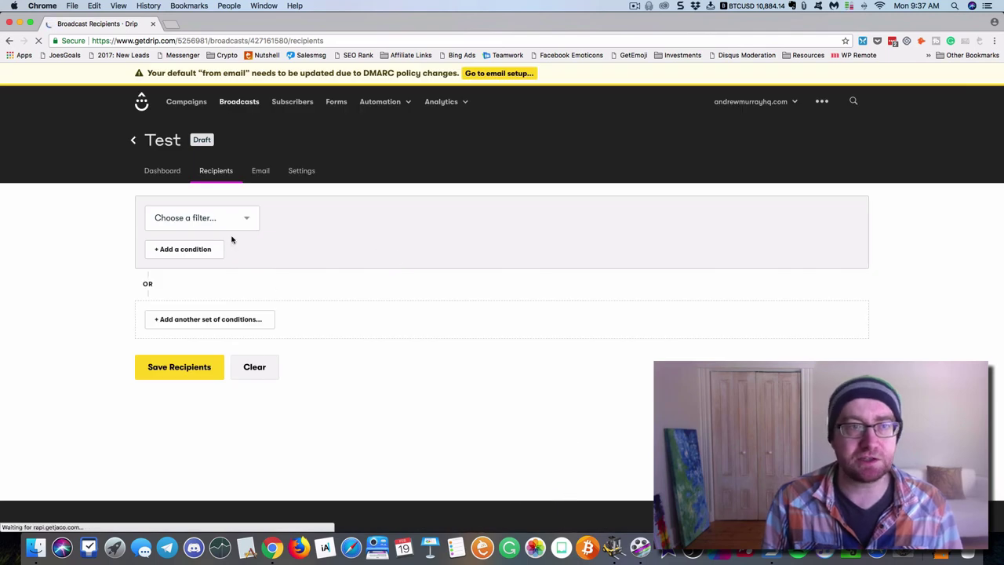
Write 'Test' in the broadcast's email body and save the draft
click(205, 367)
click(262, 173)
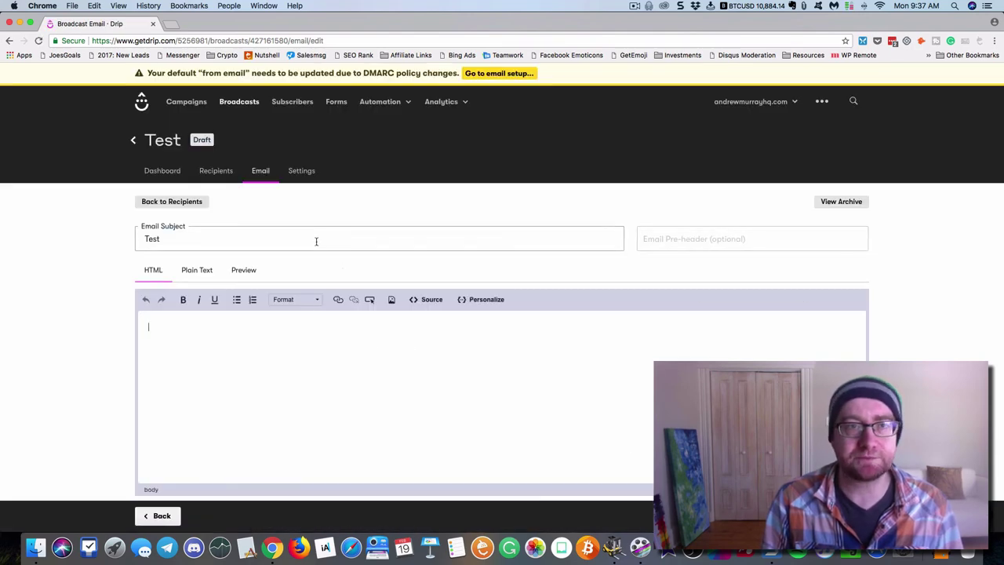
scroll(303, 257, down, 3)
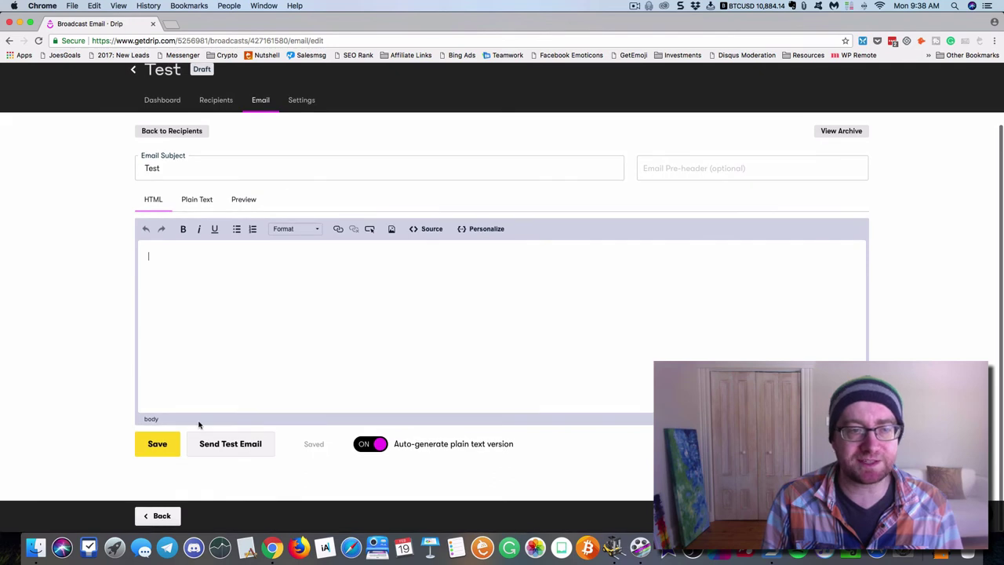
click(205, 293)
text(Test)
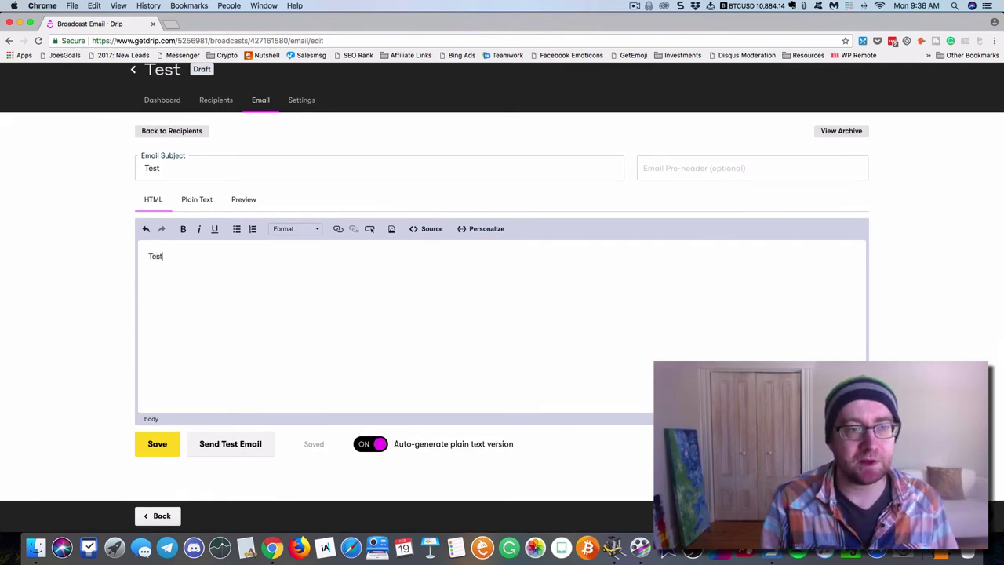
click(157, 442)
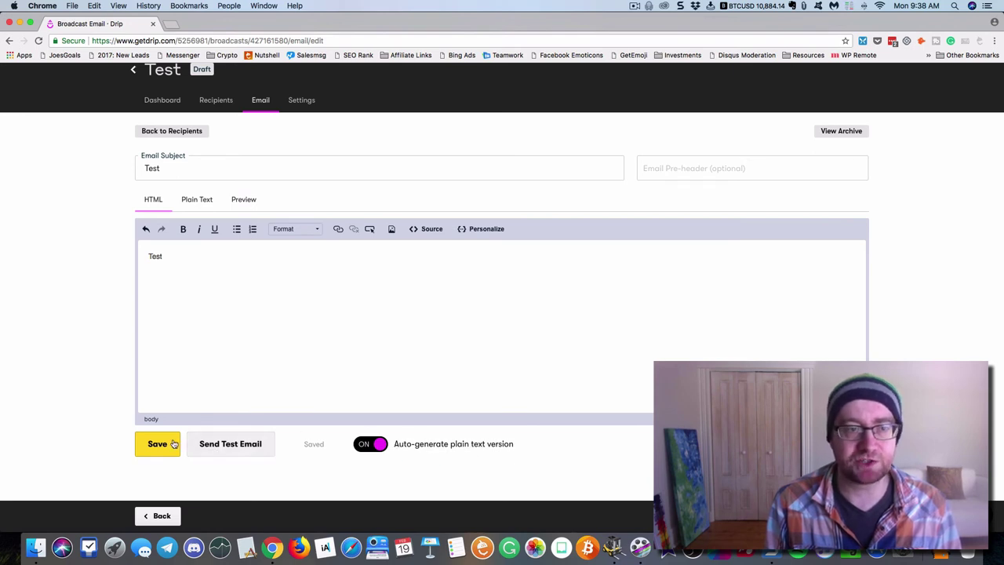
scroll(172, 419, down, 1)
scroll(218, 328, up, 3)
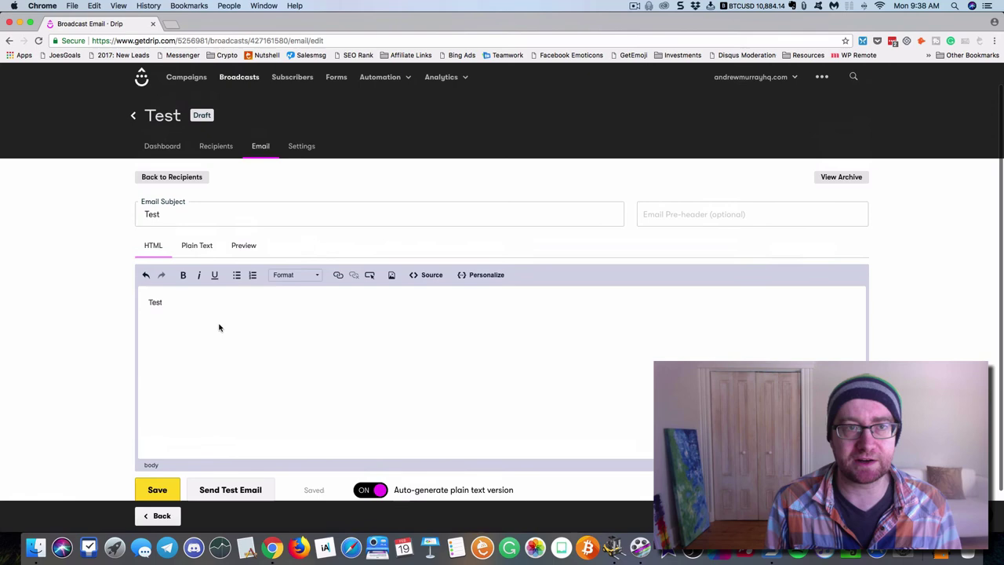
Look over the Test broadcast's settings, then go to the Subscribers list
click(306, 176)
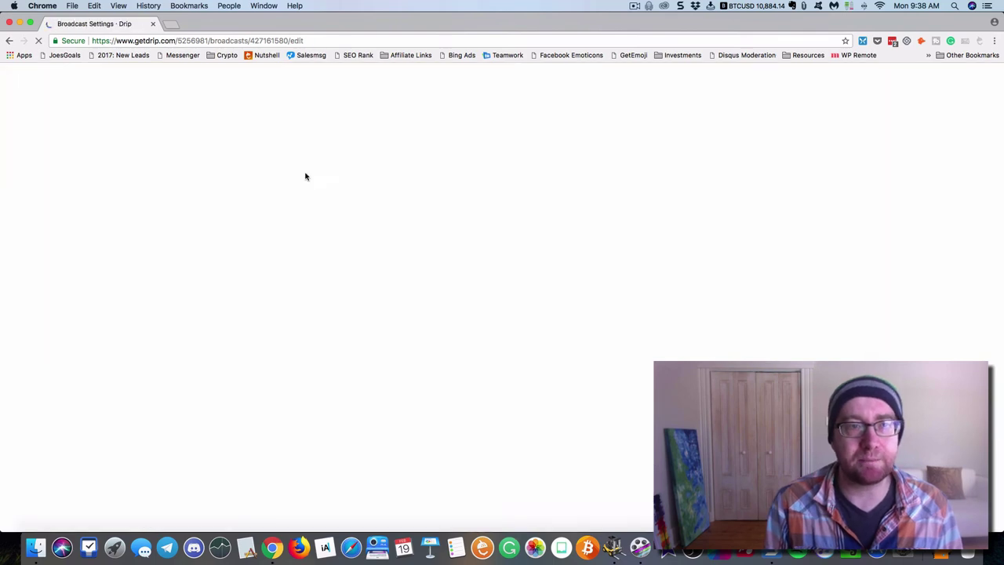
scroll(319, 267, down, 1)
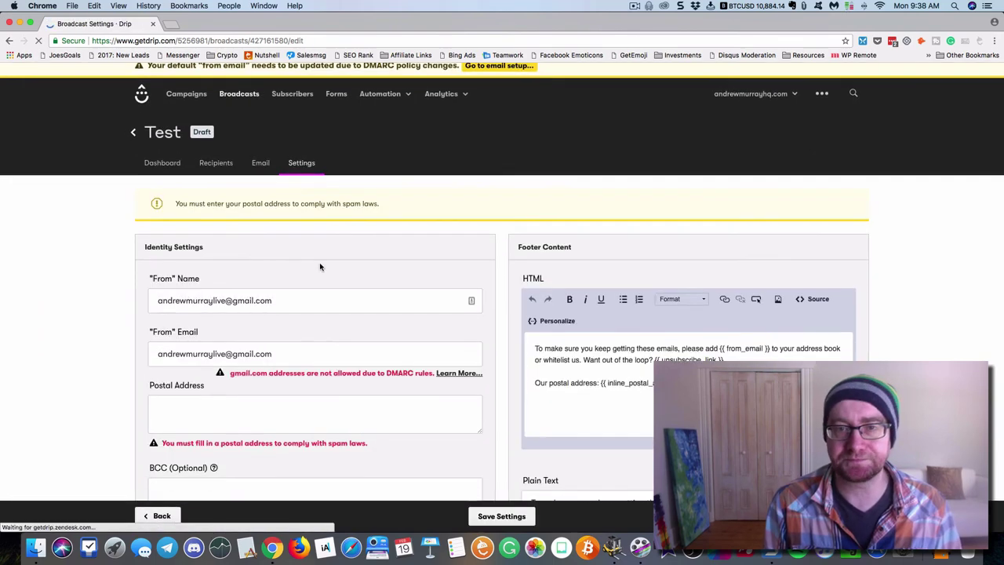
scroll(319, 267, down, 5)
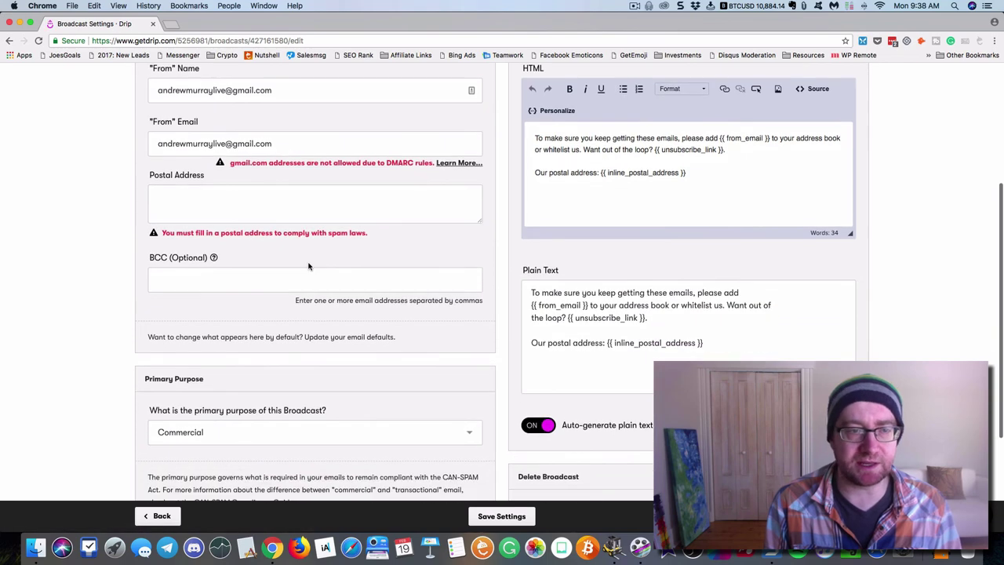
scroll(308, 267, down, 5)
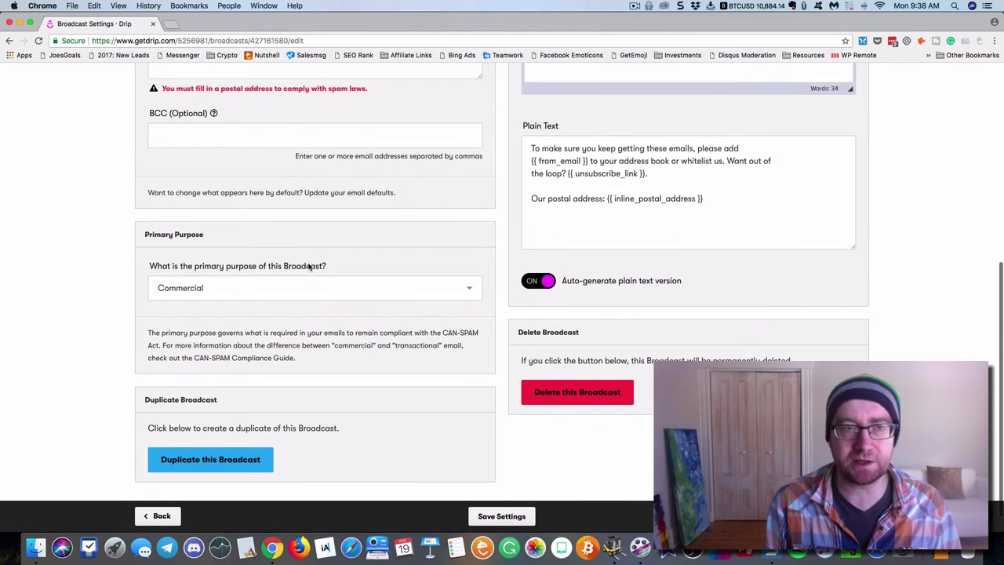
scroll(309, 265, up, 10)
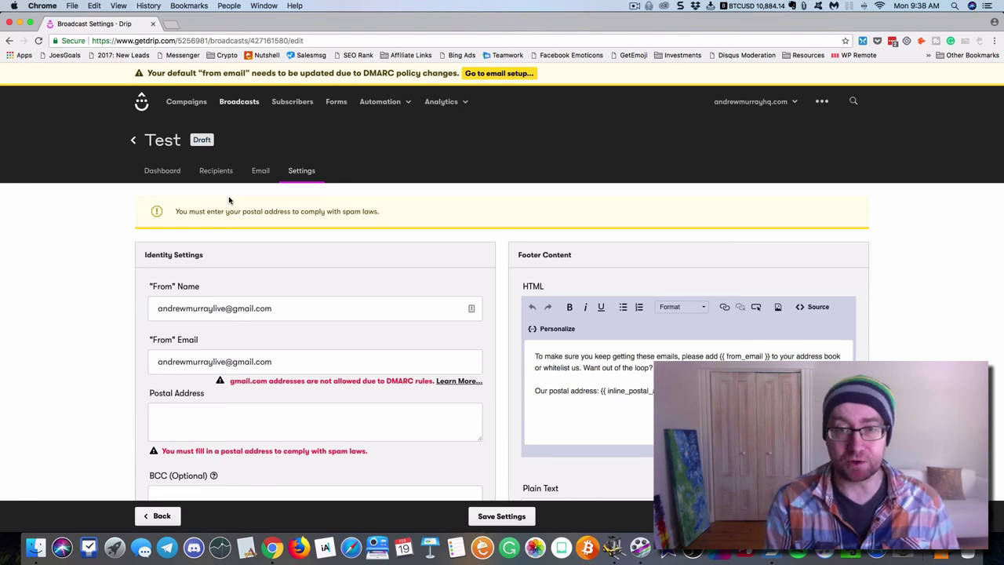
click(298, 104)
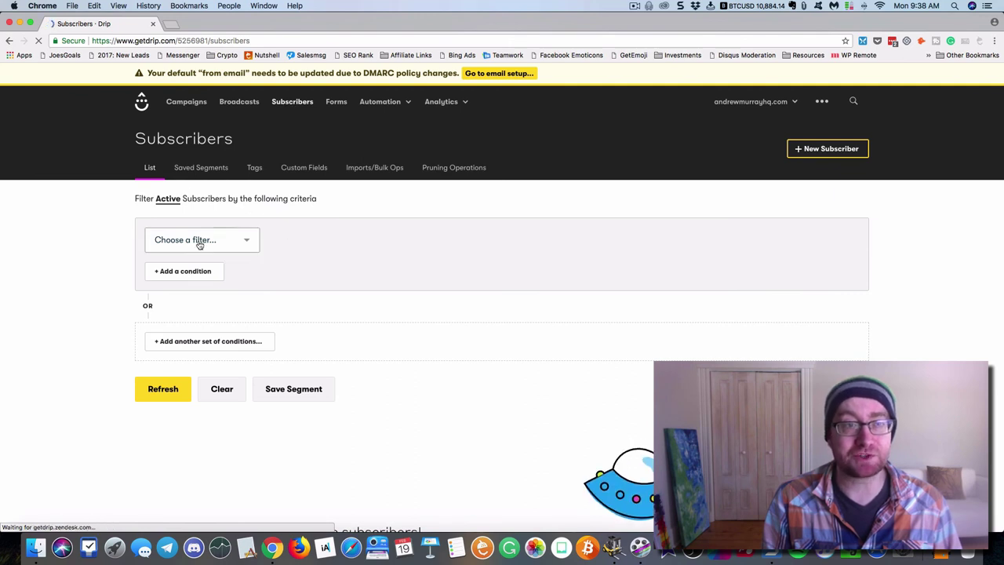
Filter subscribers by Email activity, then view the Pruning Operations page
click(247, 244)
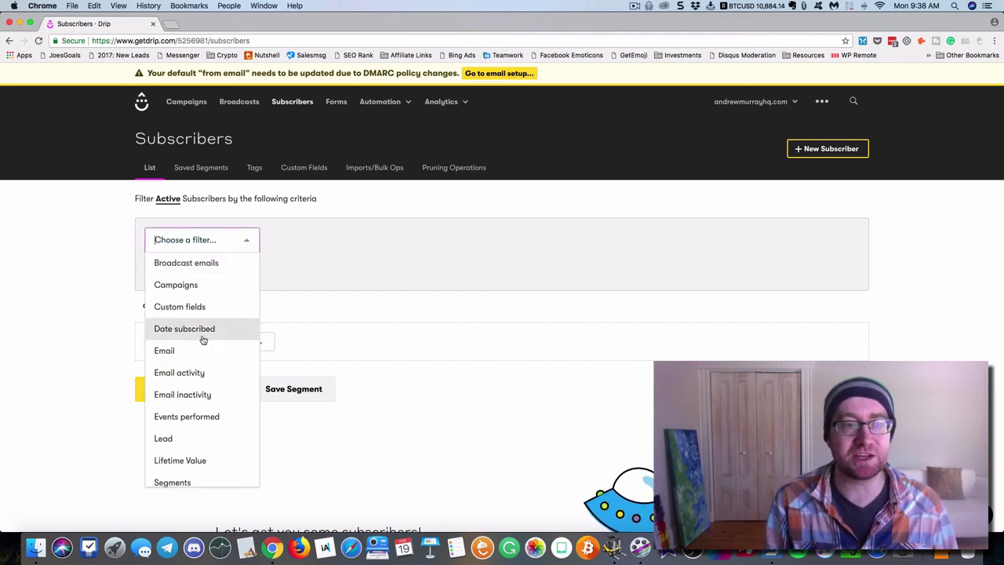
scroll(200, 338, down, 3)
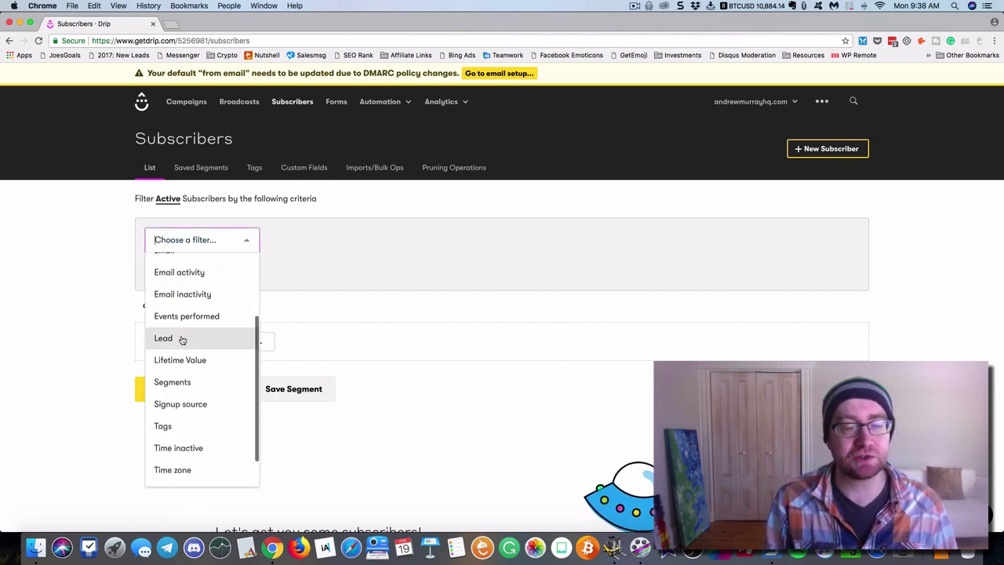
scroll(182, 339, down, 3)
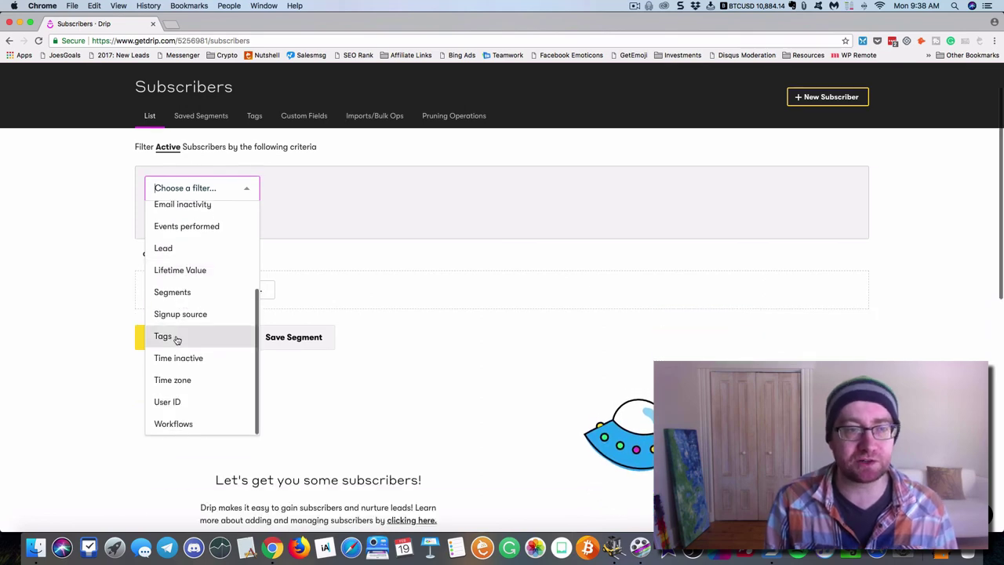
scroll(181, 341, up, 5)
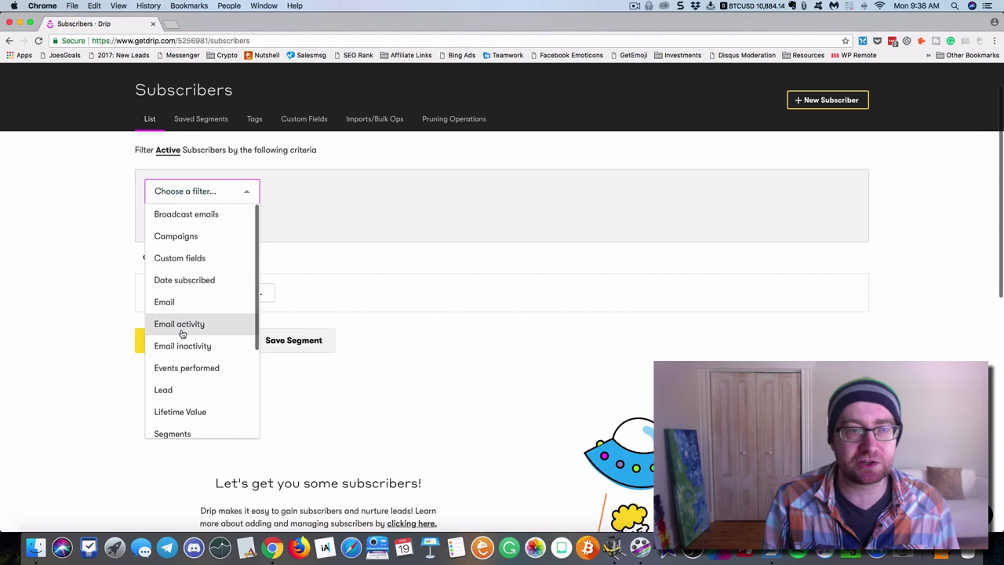
click(182, 329)
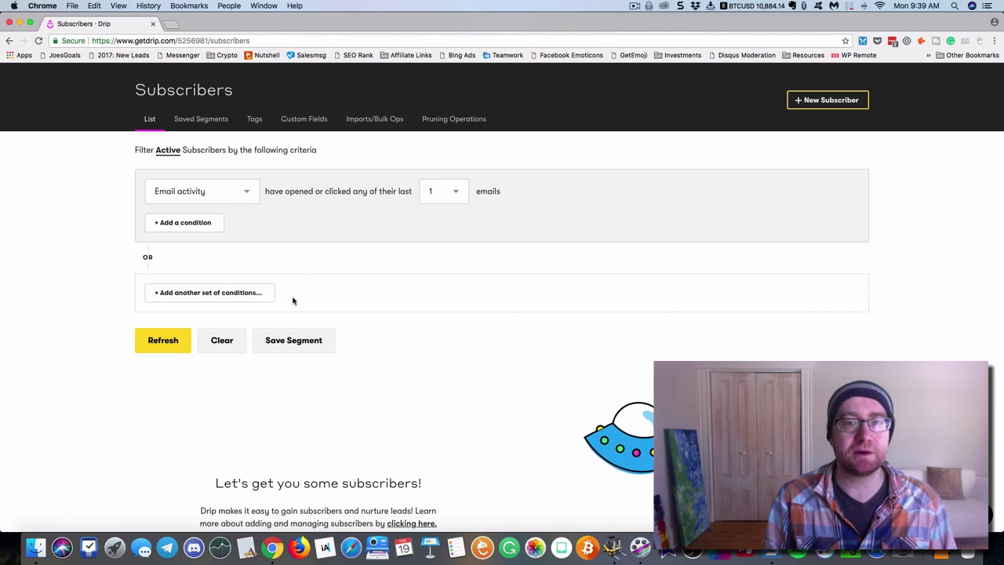
scroll(348, 317, up, 2)
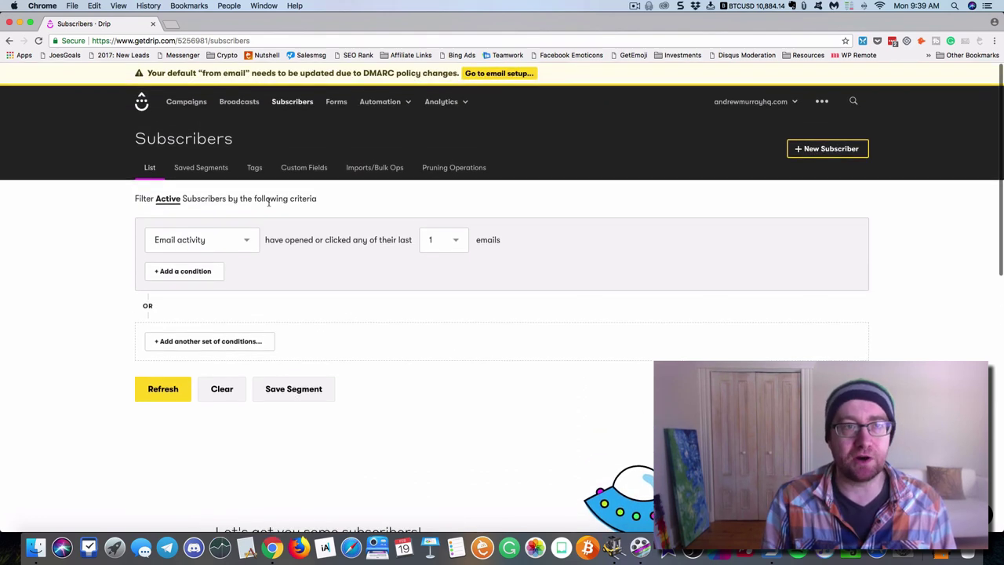
click(452, 168)
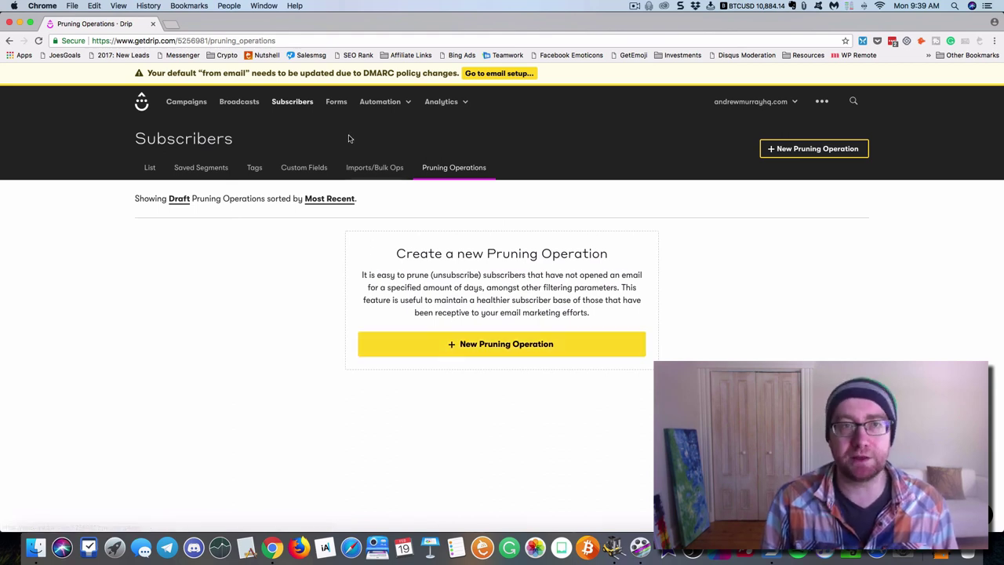
Go to Forms, glance at the Automation and Analytics menus, and start a new opt-in form
click(339, 104)
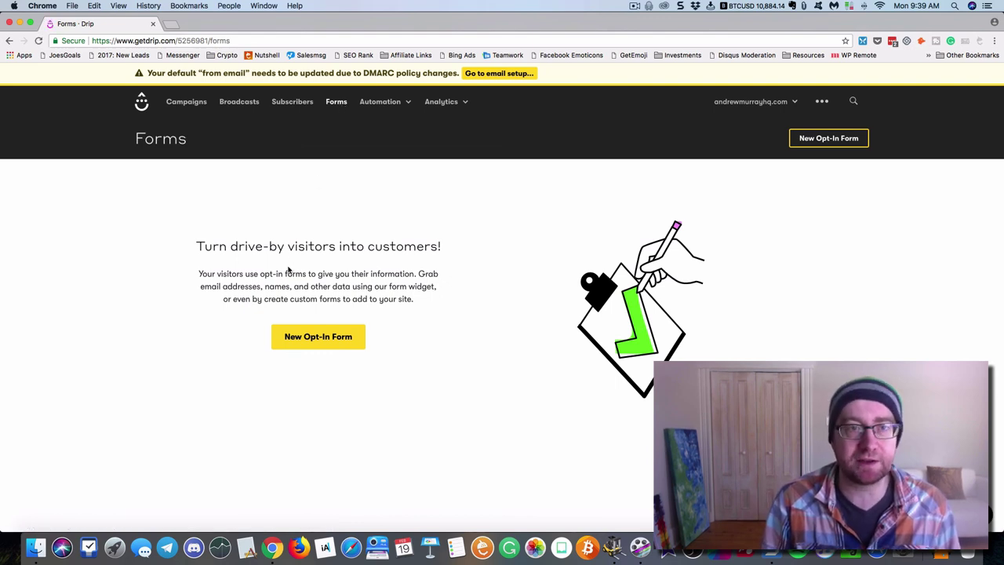
click(392, 102)
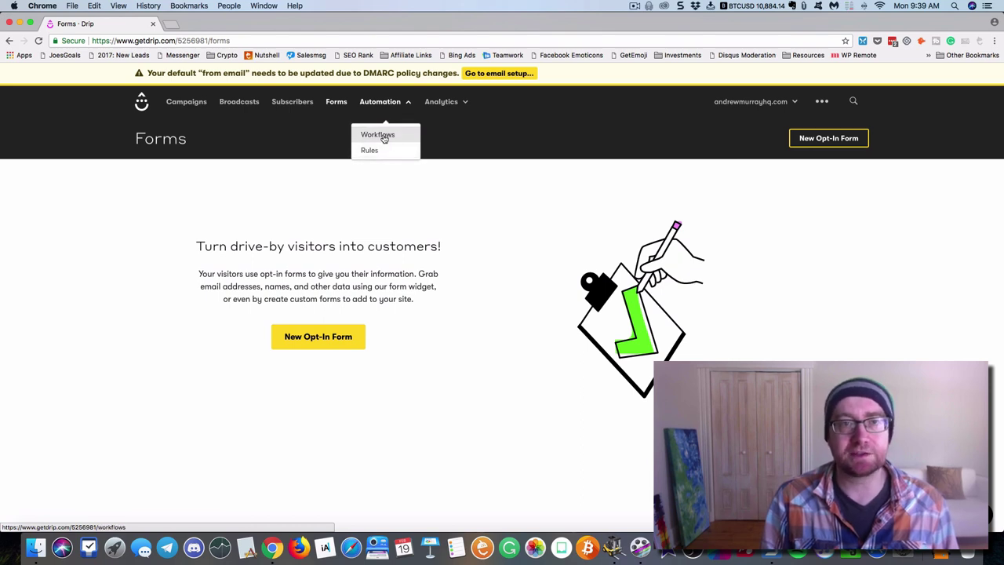
click(441, 103)
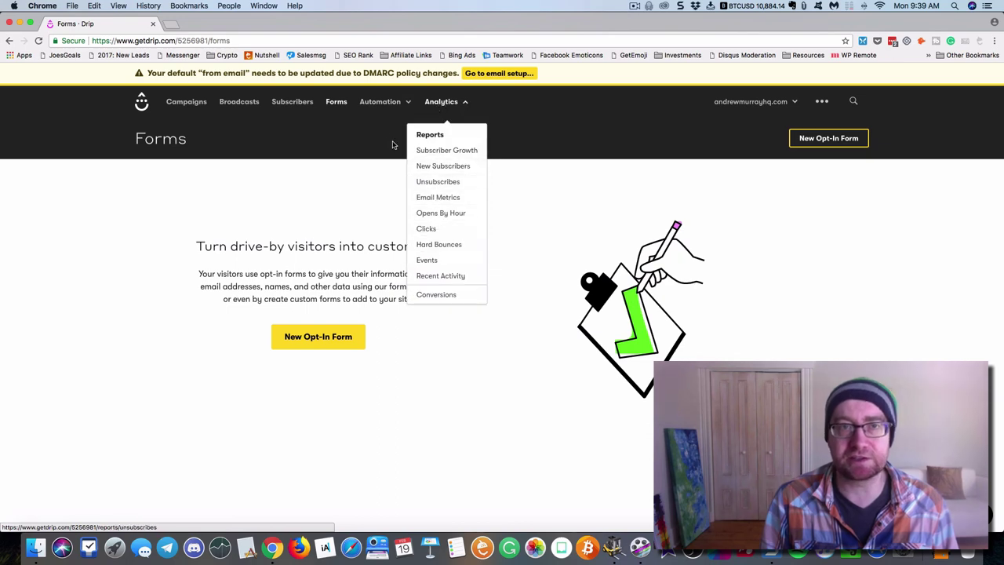
click(381, 103)
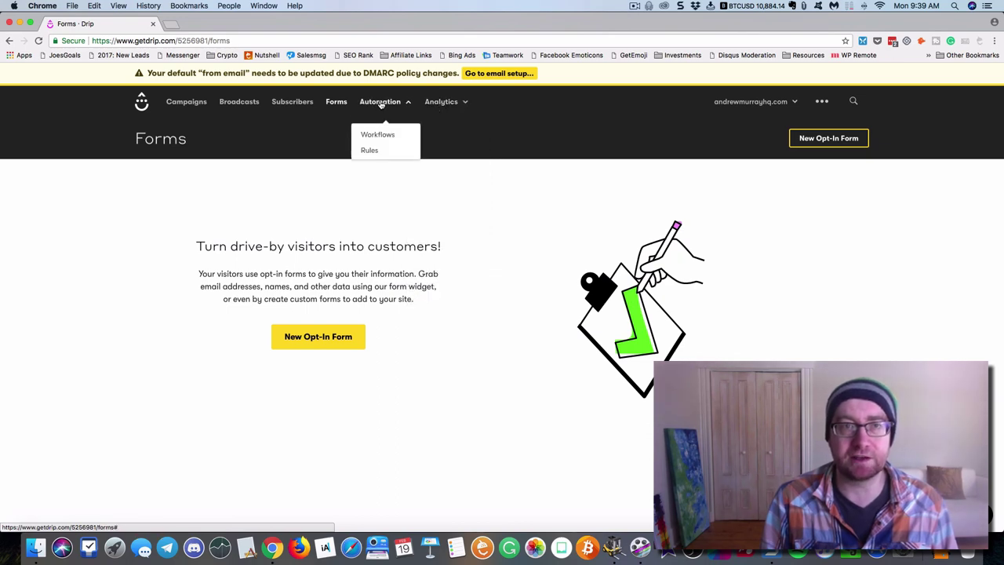
click(330, 337)
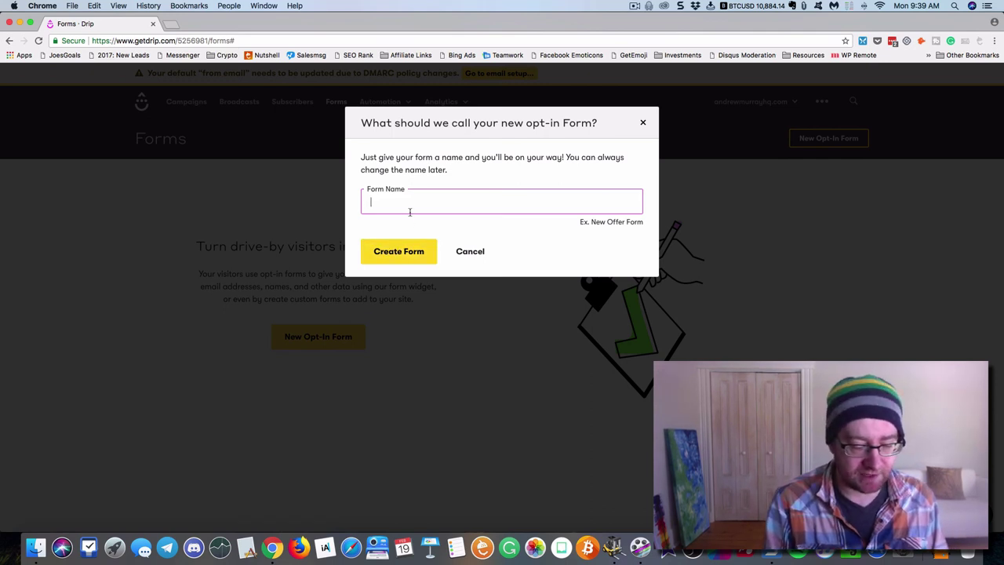
Create the new opt-in form named 'Optin'
text(O)
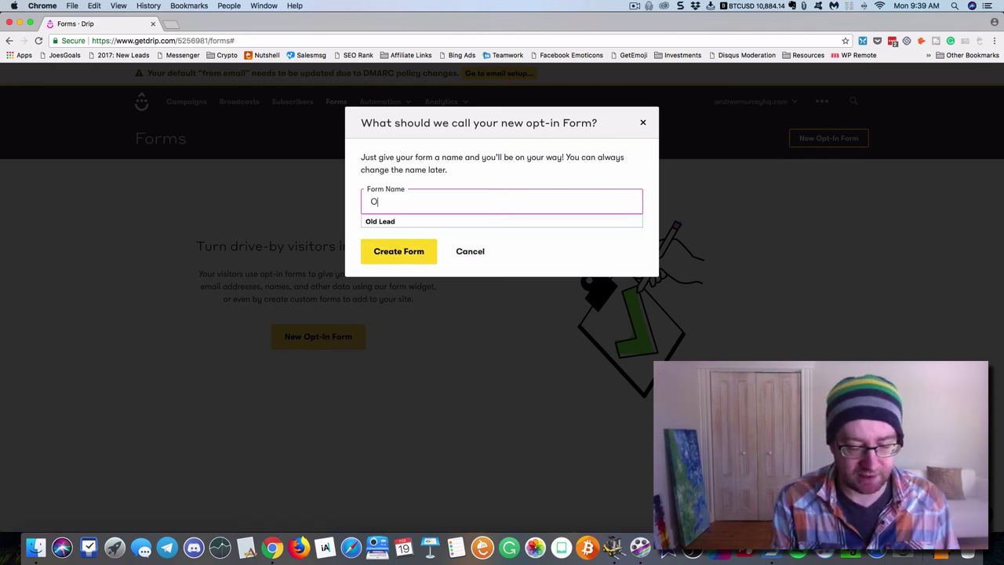
text(ptin)
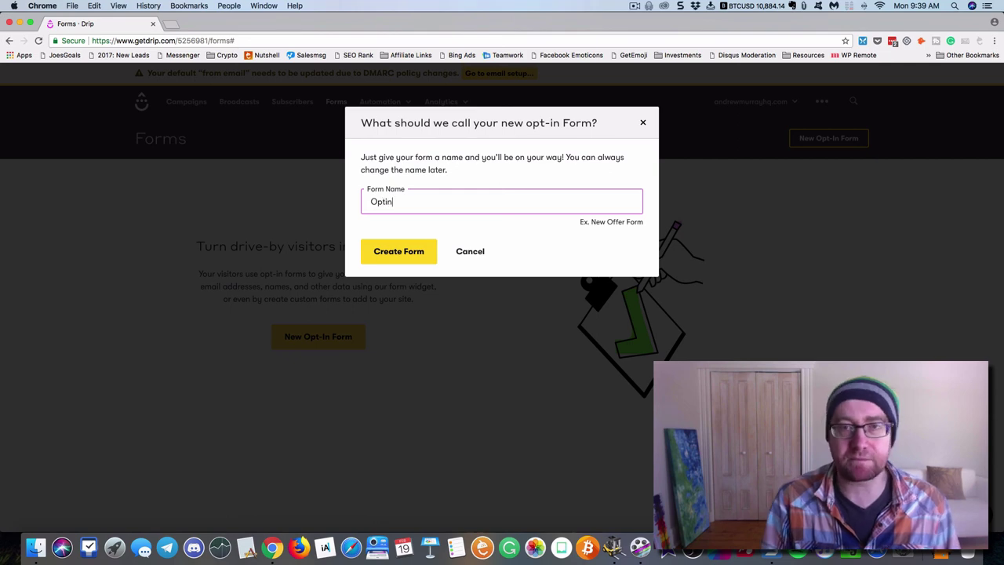
click(410, 251)
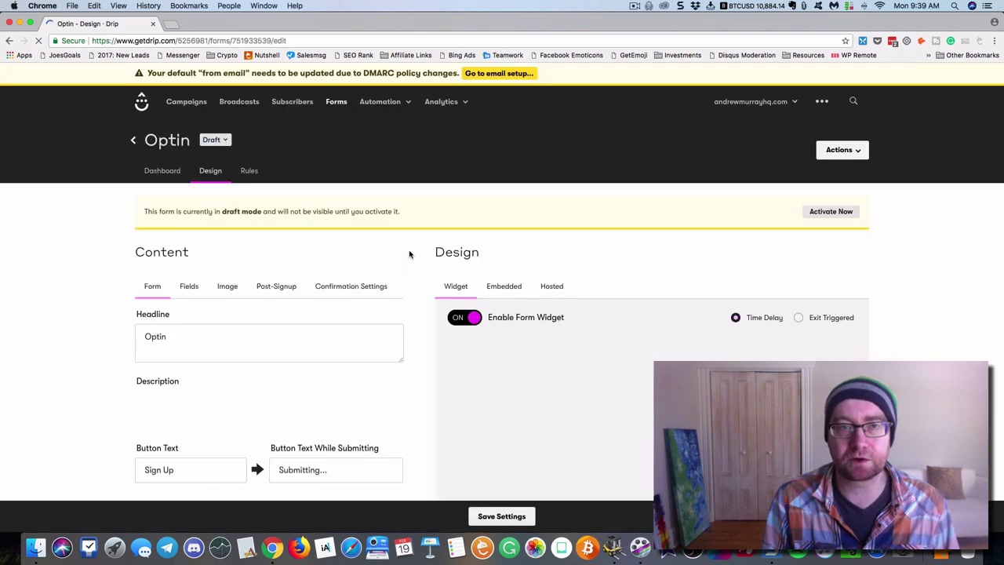
scroll(335, 262, down, 2)
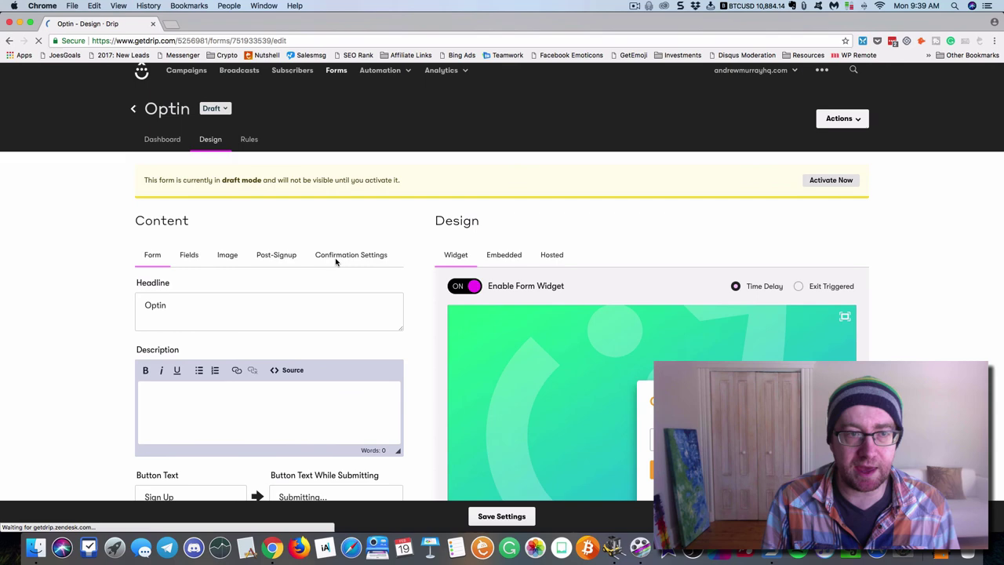
scroll(336, 261, down, 3)
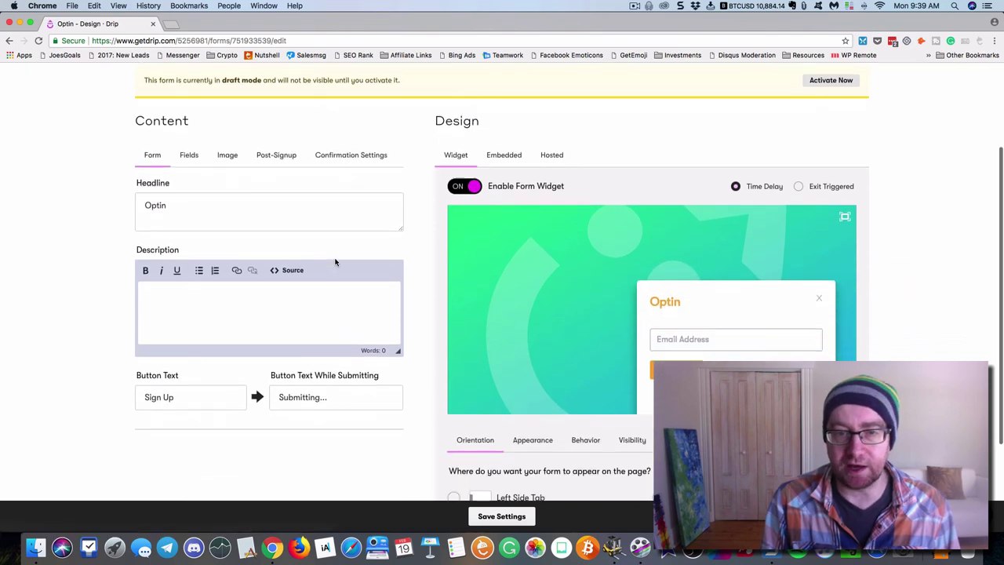
scroll(335, 262, down, 1)
Explore the form's Fields options, keeping a new field optional, then return to Campaigns
click(189, 113)
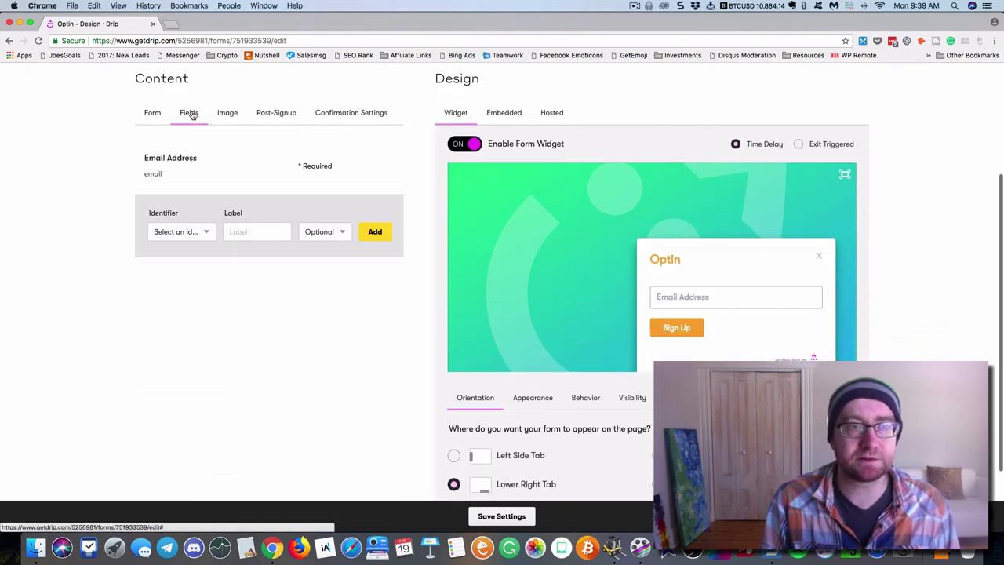
click(207, 233)
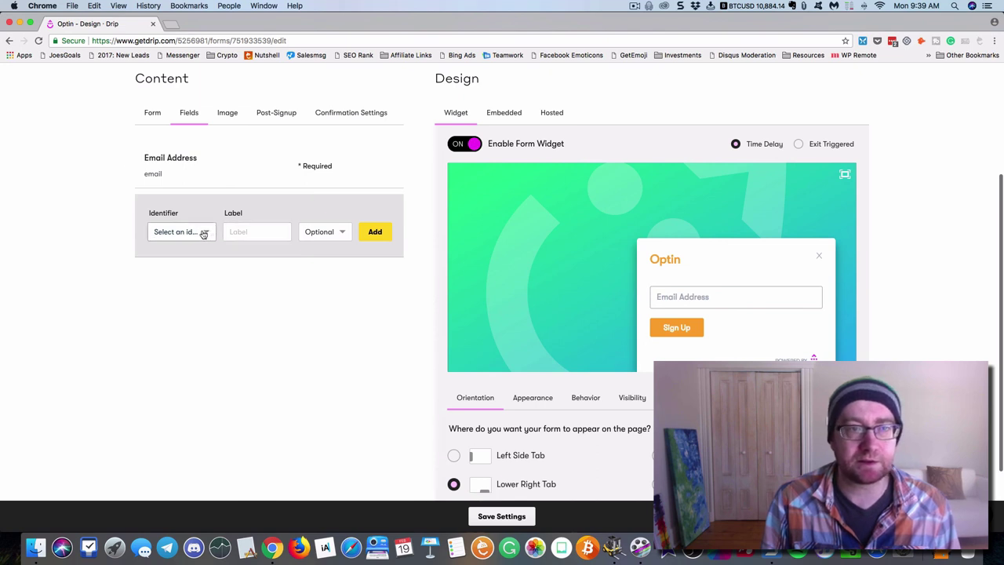
click(231, 235)
click(328, 238)
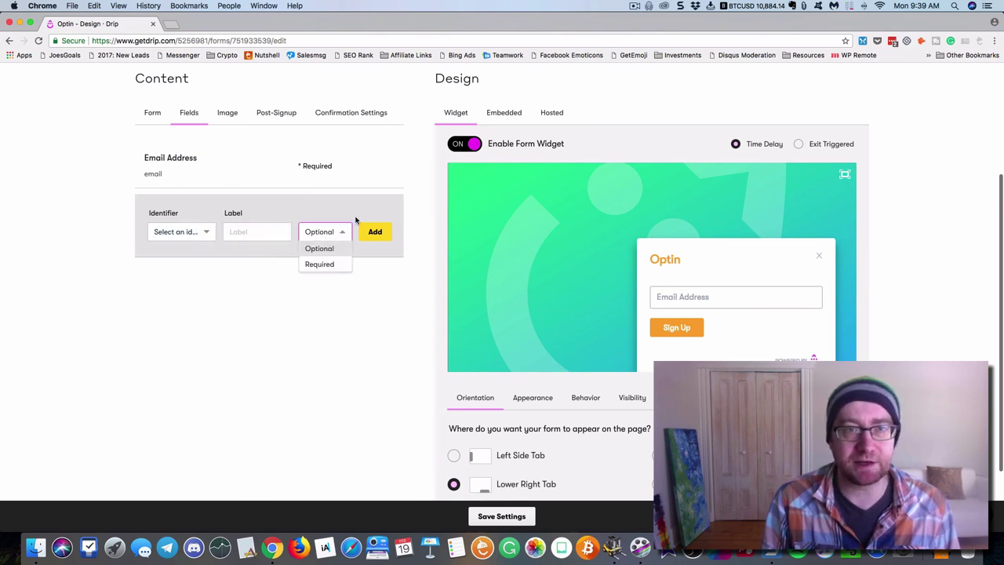
click(357, 212)
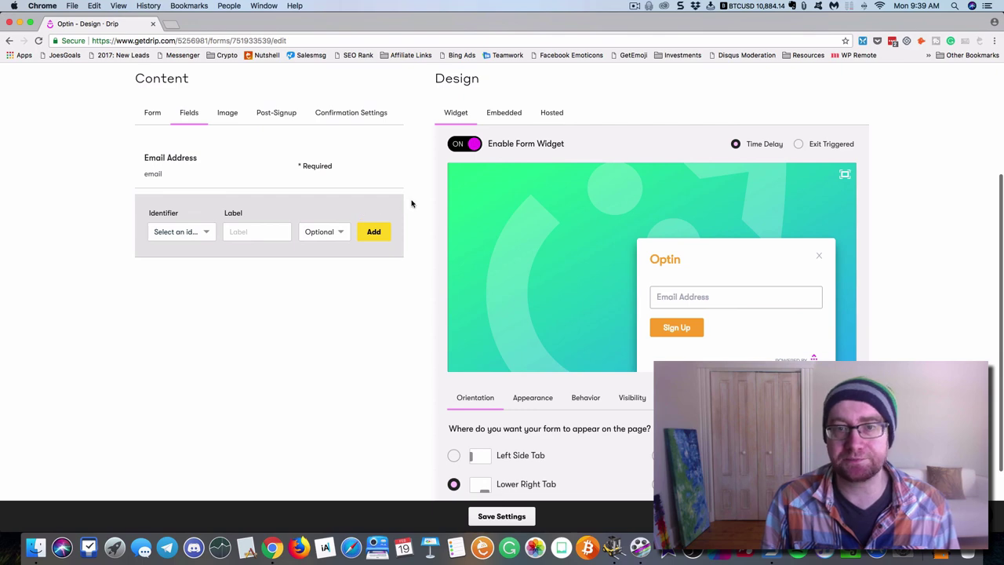
scroll(411, 204, down, 2)
scroll(412, 207, up, 5)
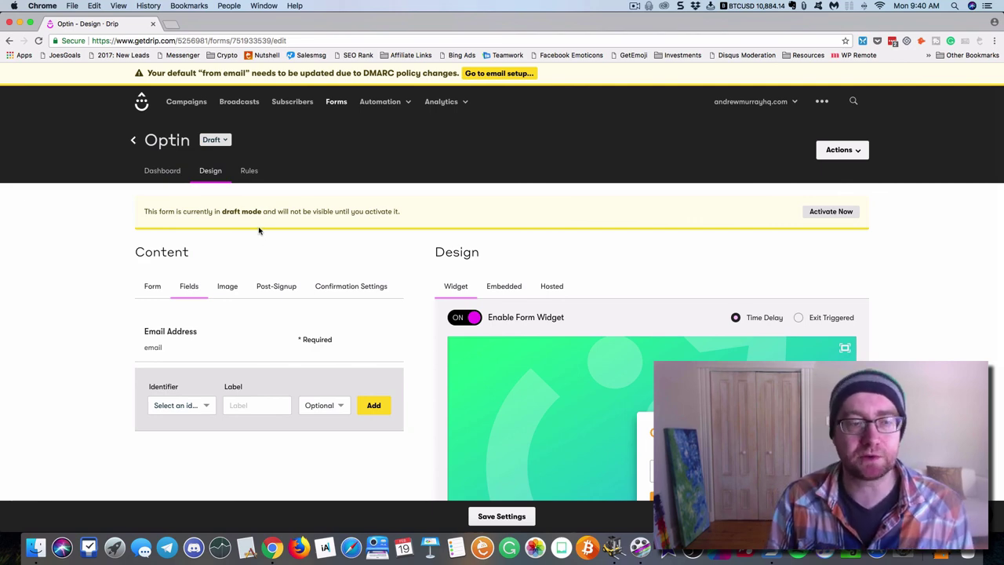
click(194, 106)
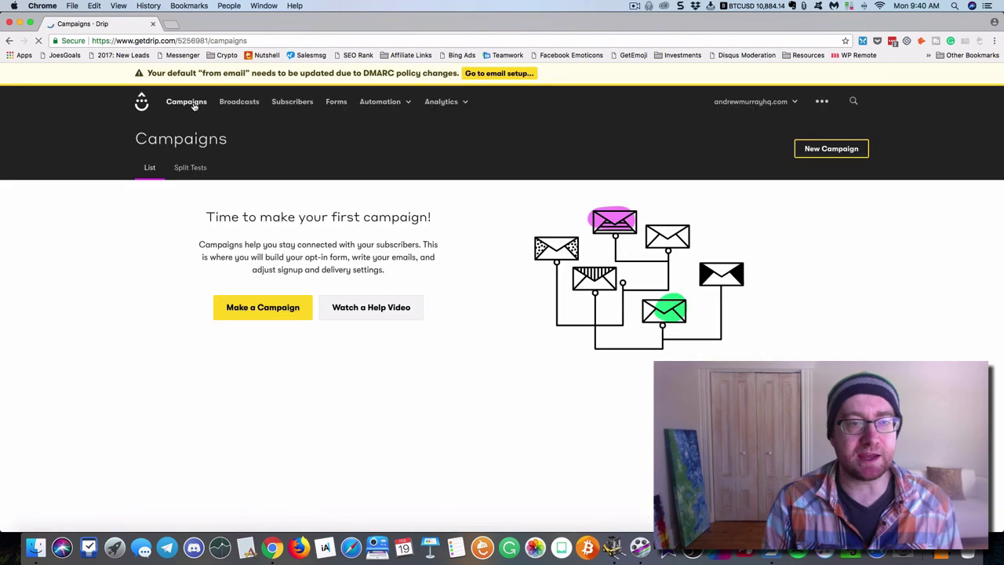